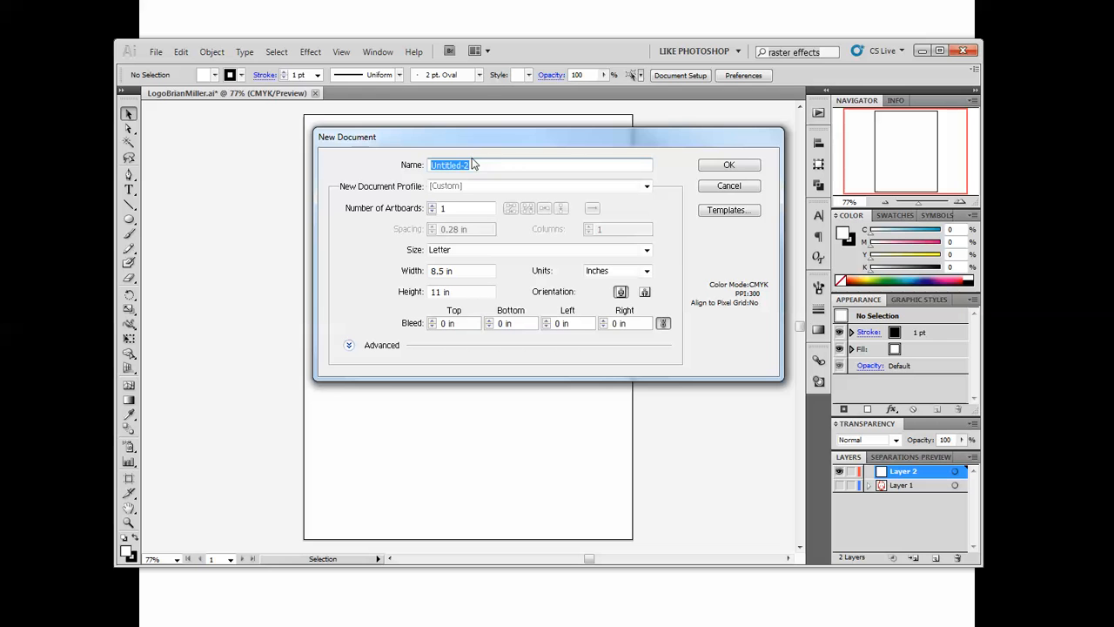
left_click(731, 186)
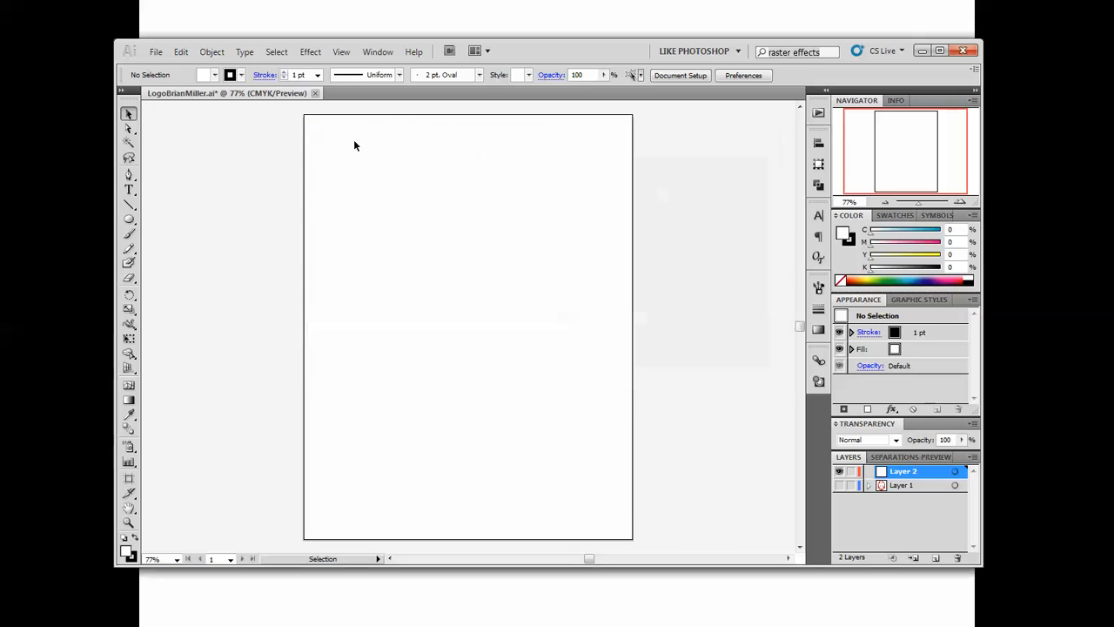
left_click(156, 53)
left_click(190, 217)
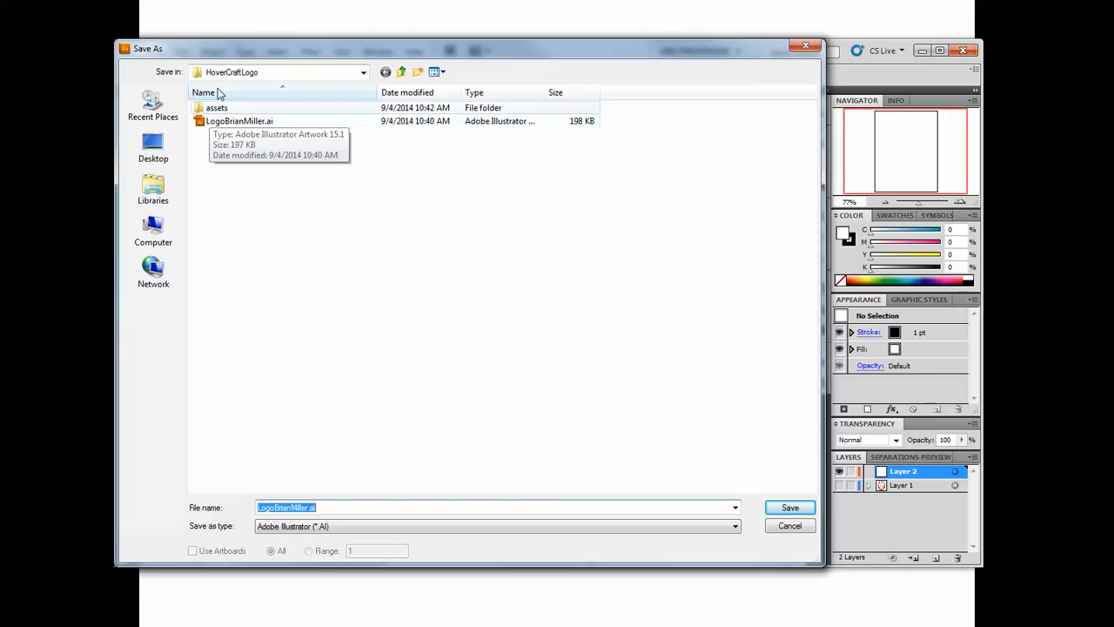
left_click(790, 525)
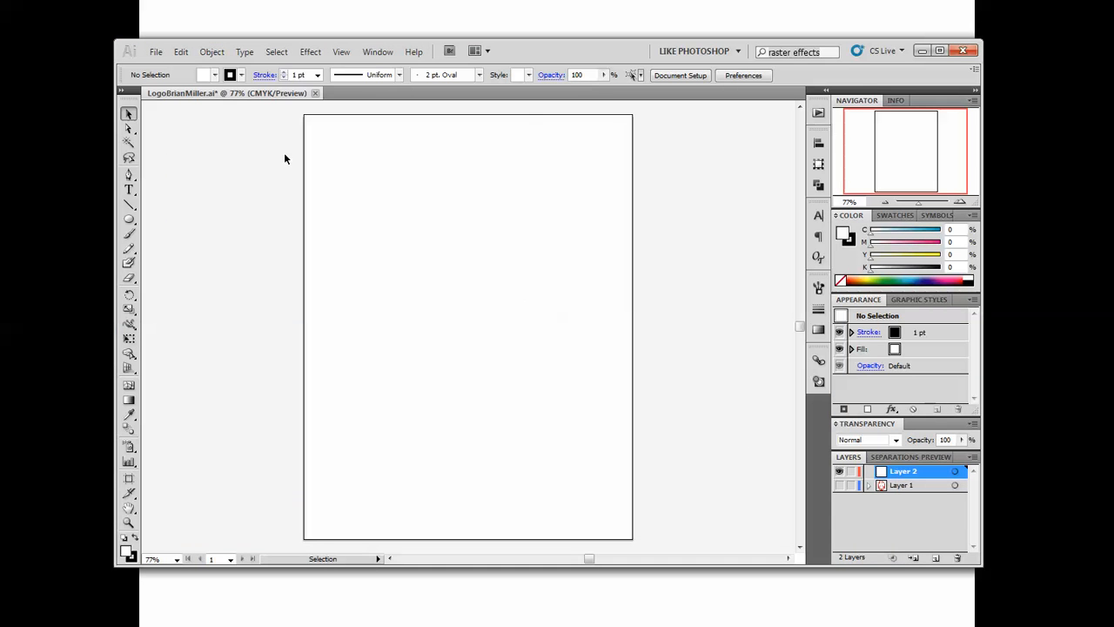
Place spitfire.jpg on Layer 2 and enlarge it proportionally until it spans most of the artboard's width.
left_click(155, 53)
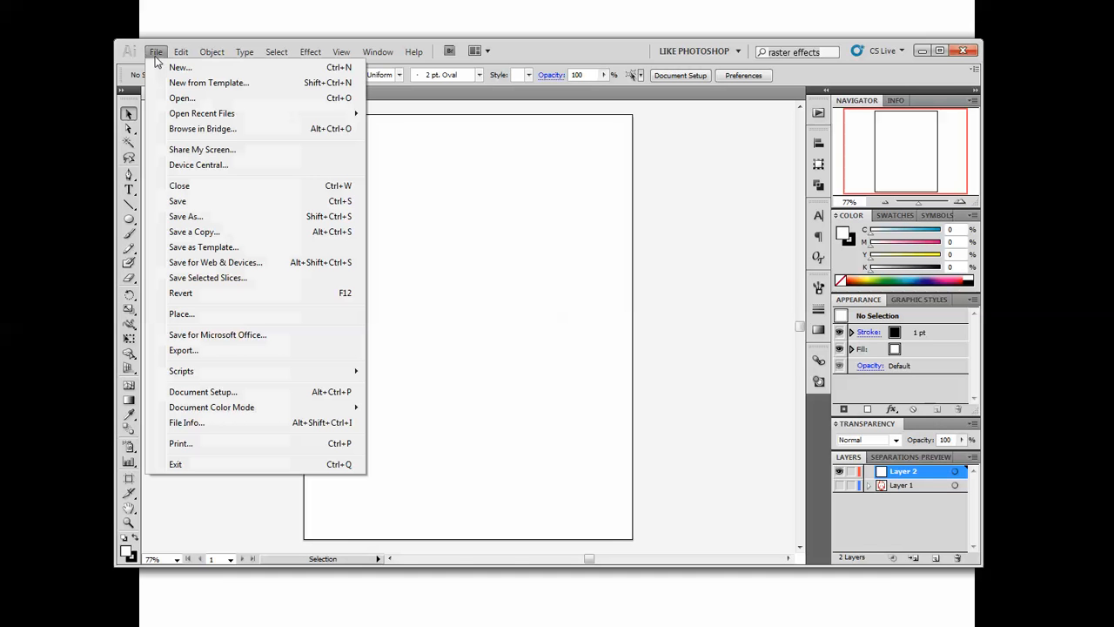
left_click(184, 313)
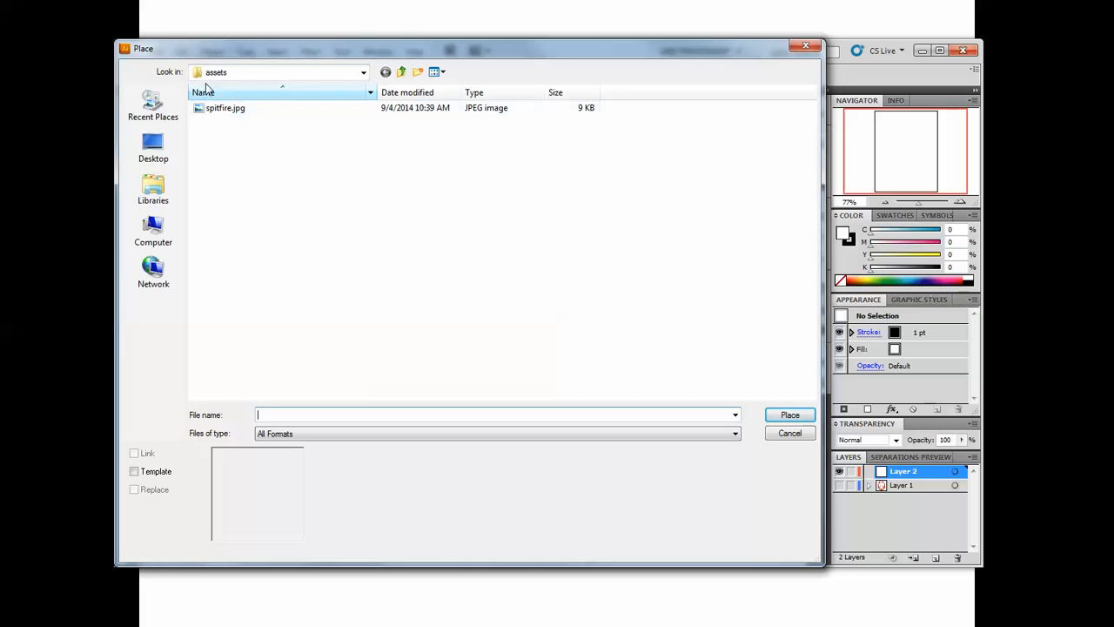
double_click(217, 109)
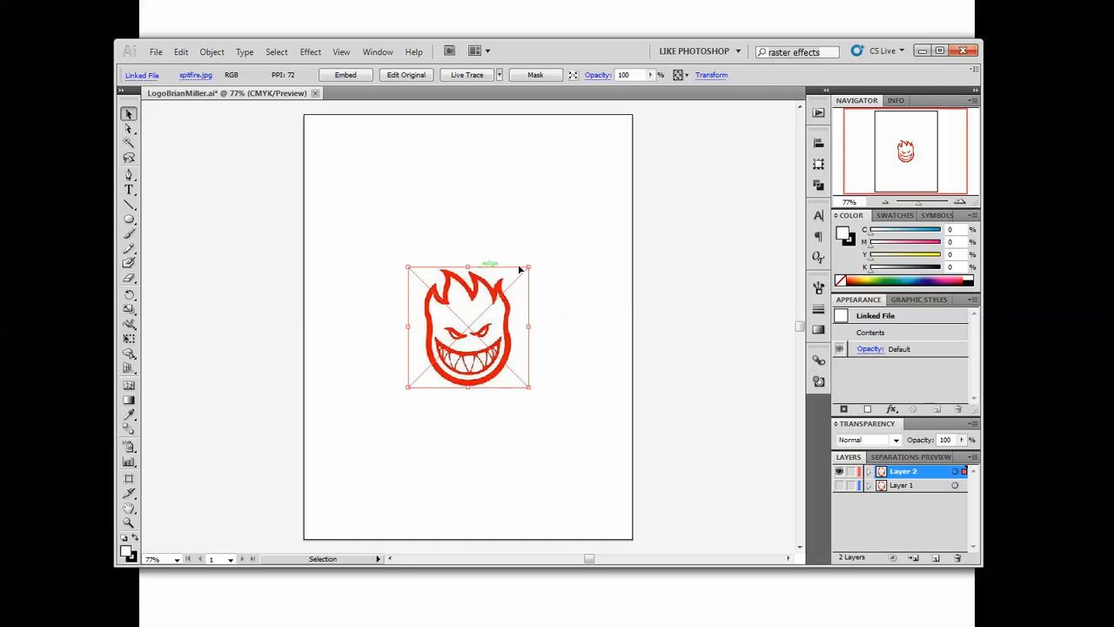
left_click_drag(527, 267, 596, 180)
scroll(554, 283, "down", 3)
left_click_drag(400, 422, 310, 513)
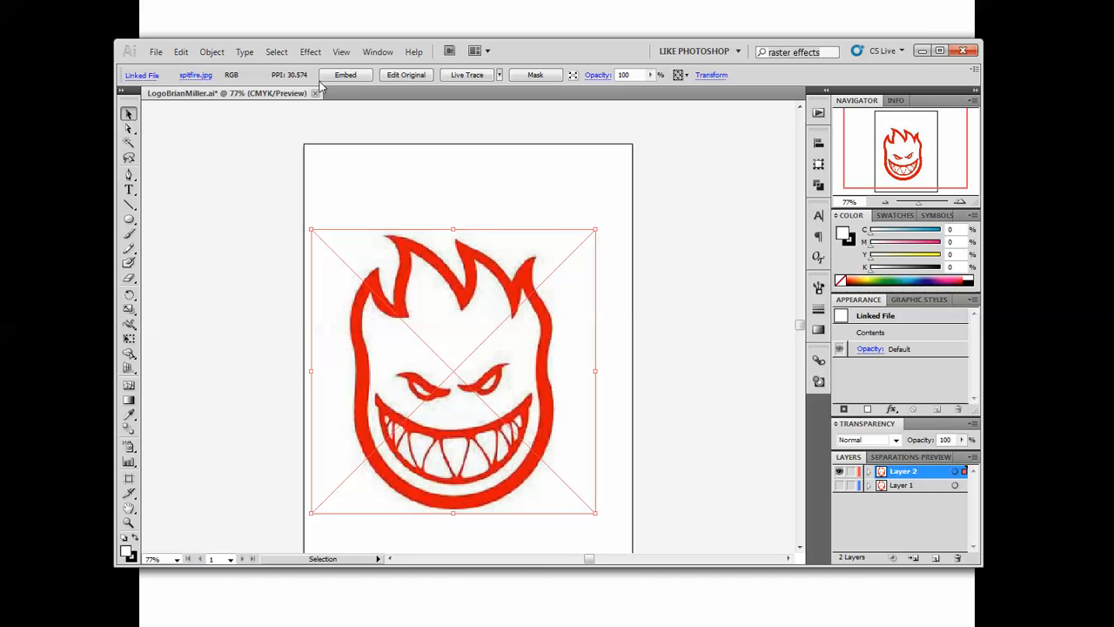
Show the rulers along the edges of the document.
left_click(341, 52)
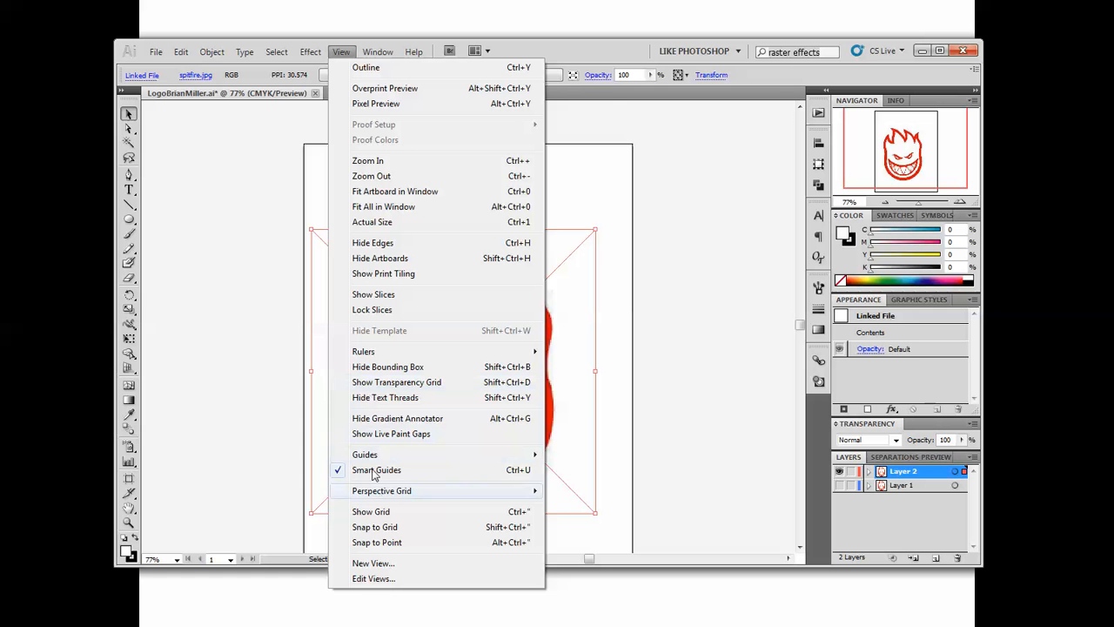
mouse_move(365, 353)
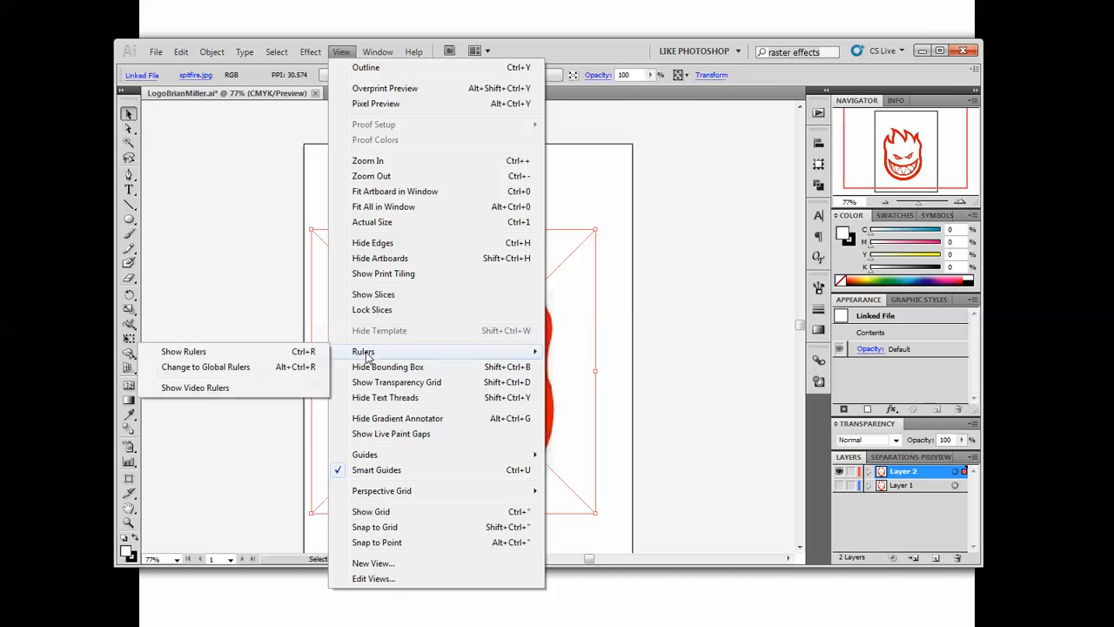
left_click(240, 353)
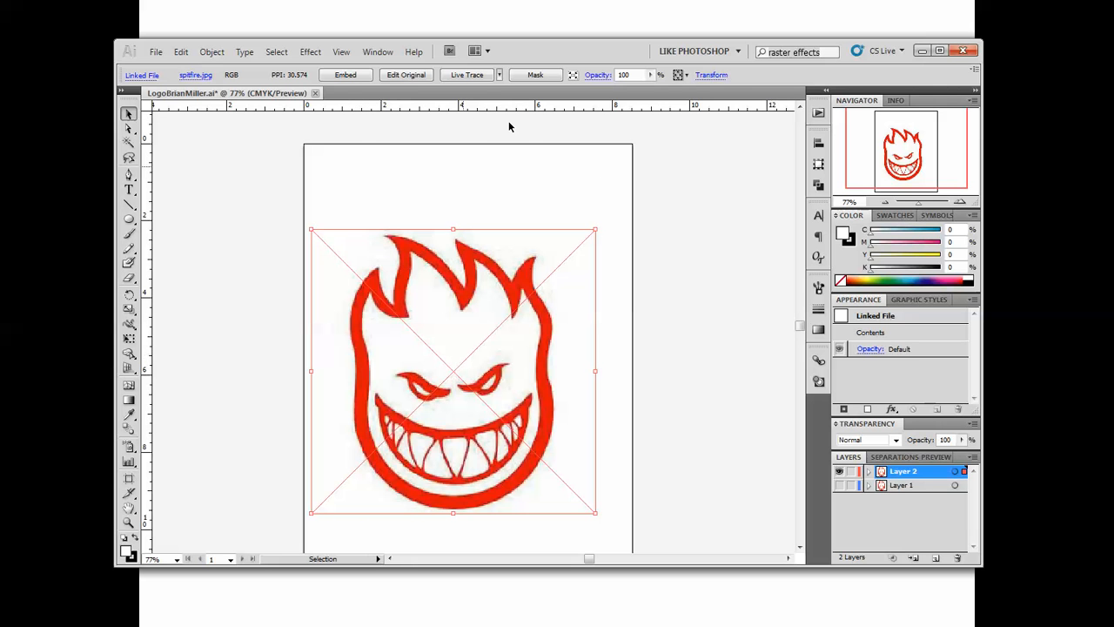
Deselect the placed image, lock Layer 2 and create a new layer above it for tracing.
left_click(664, 271)
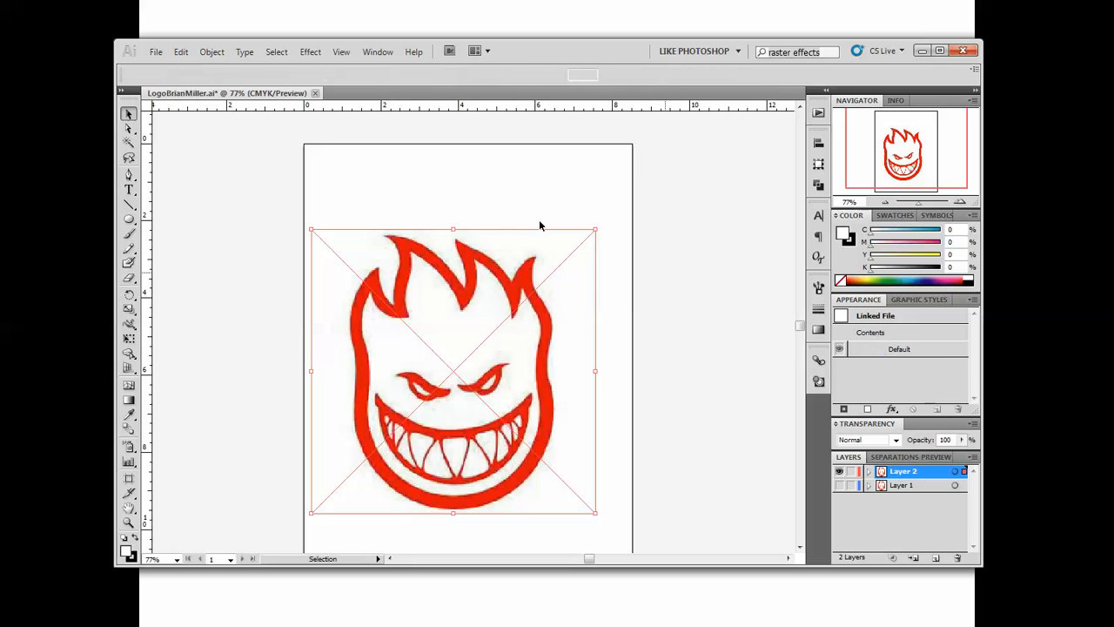
left_click(852, 472)
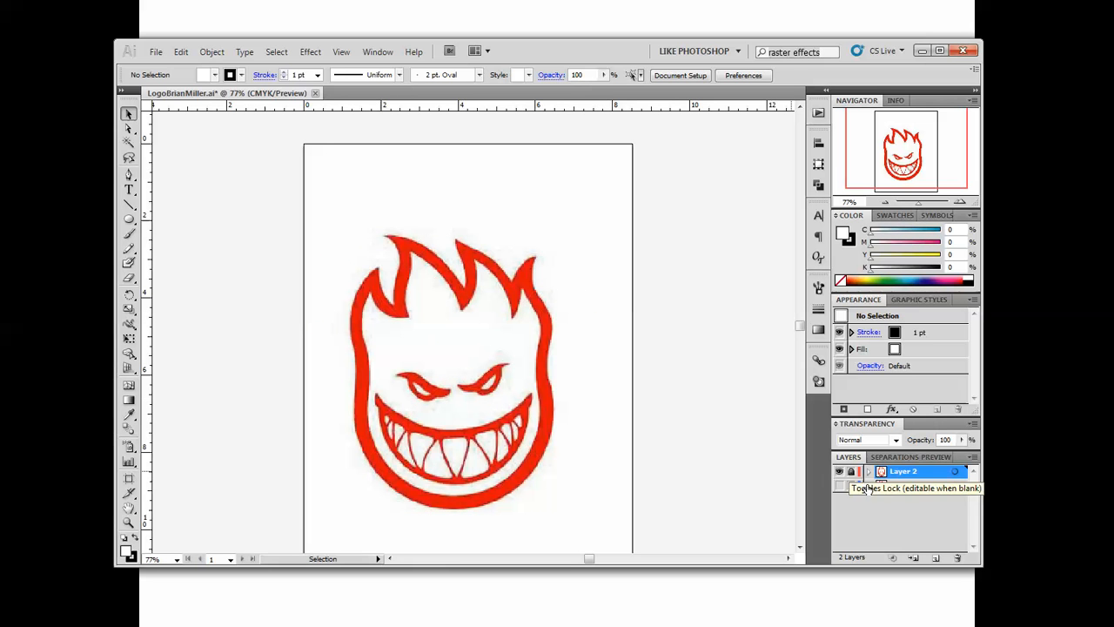
left_click(937, 560)
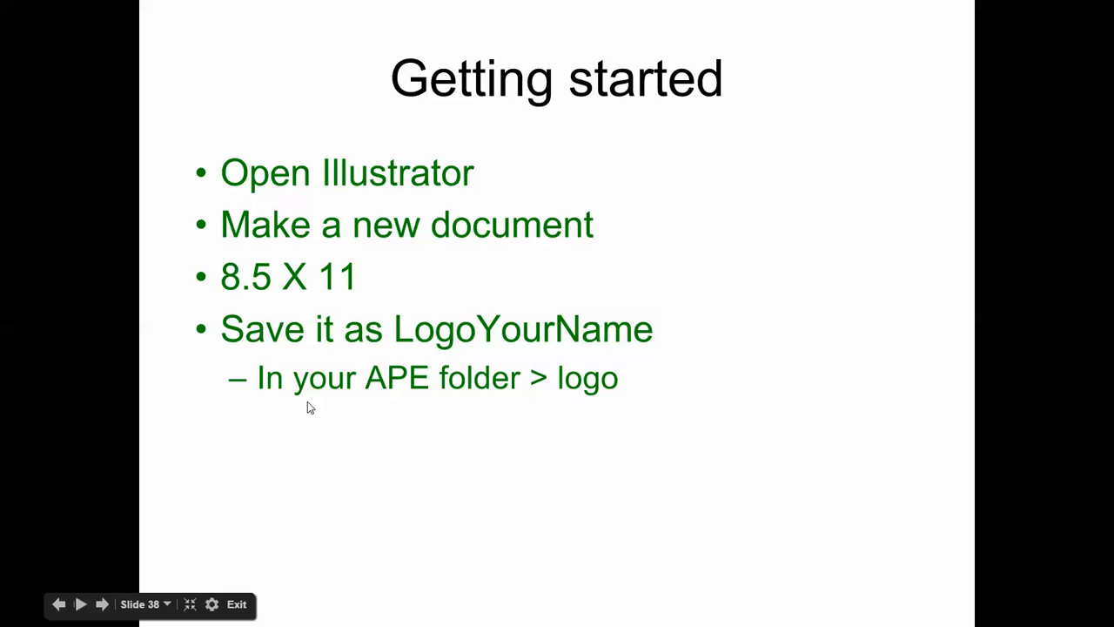
left_click(308, 401)
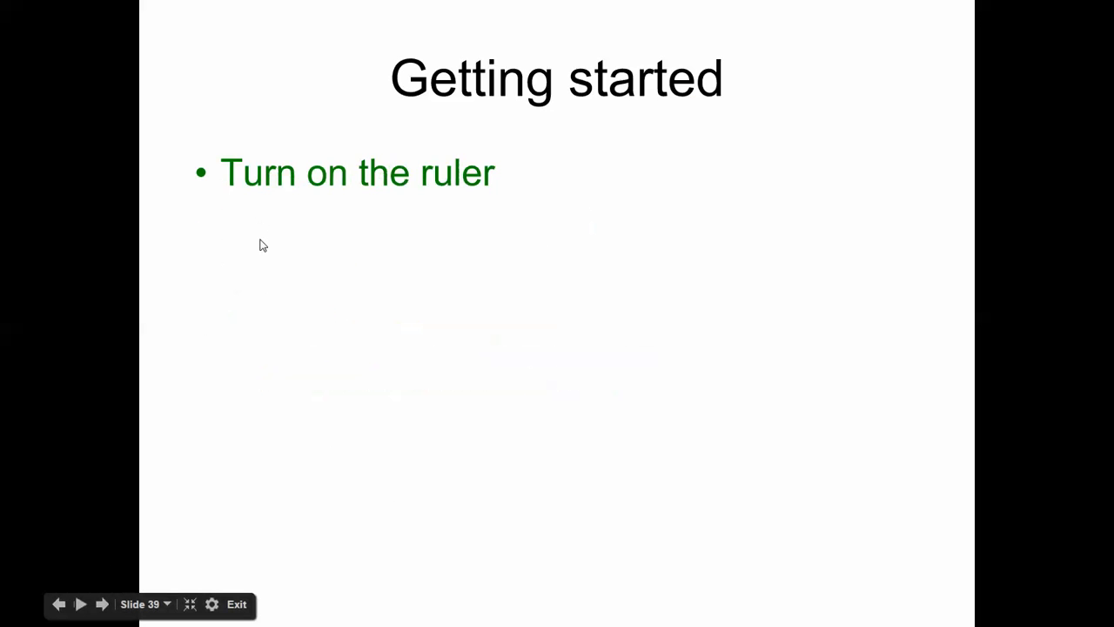
left_click(259, 245)
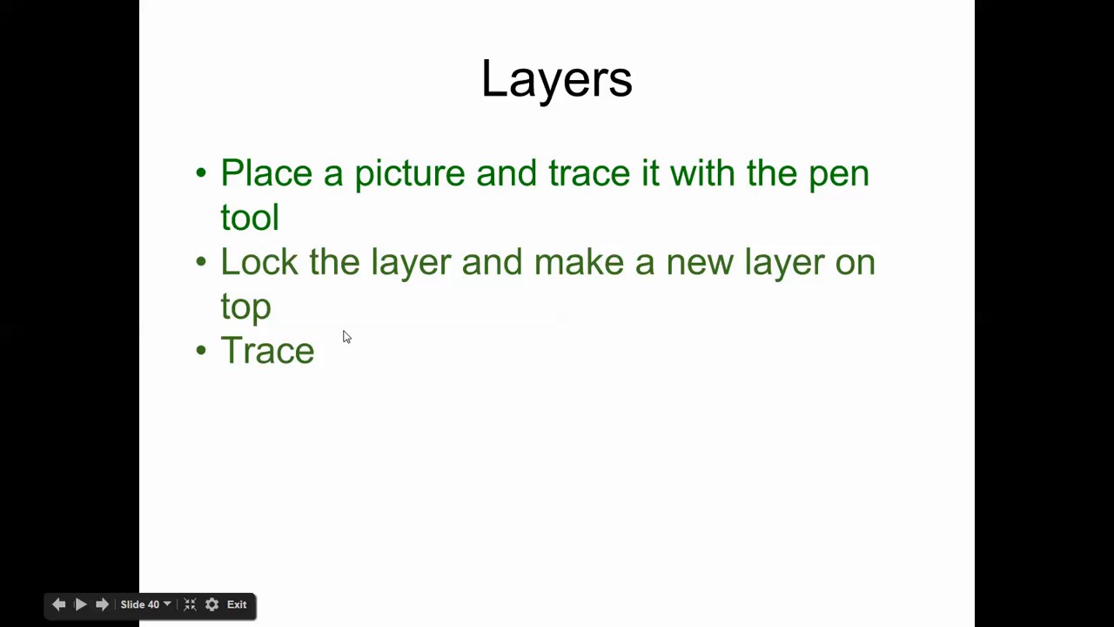
left_click(371, 380)
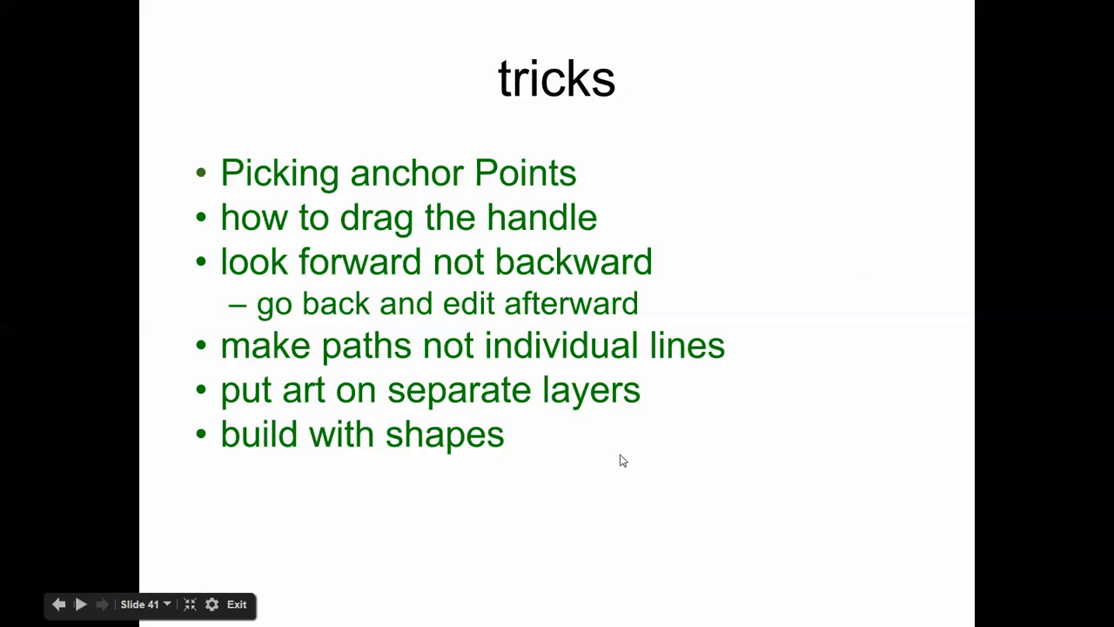
key("alt+Tab")
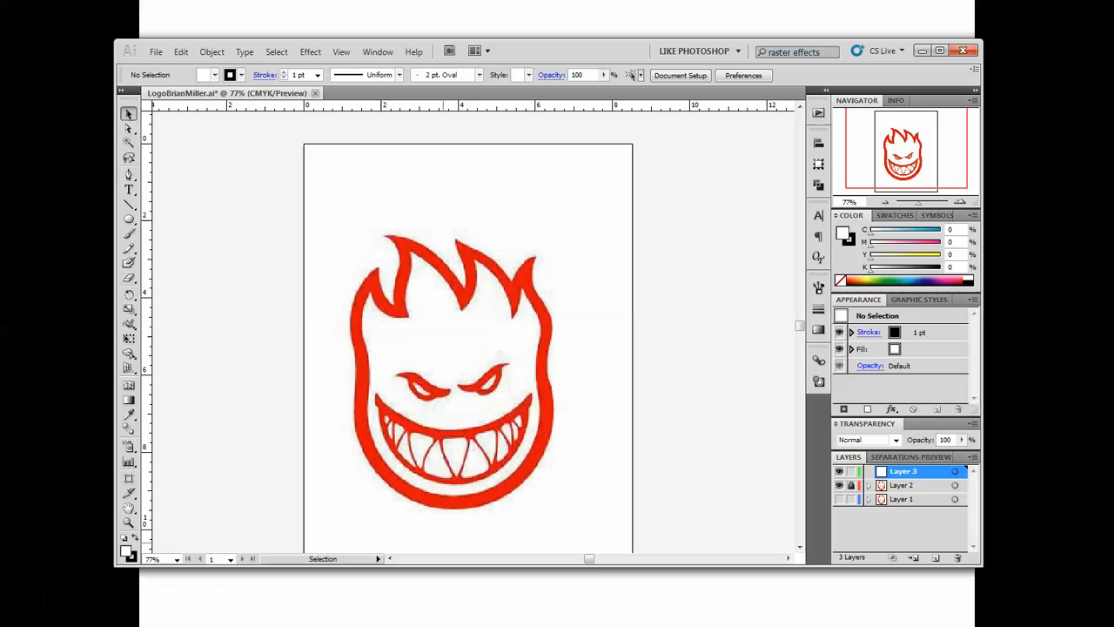
With the Pen tool on Layer 3, trace the logo's outer right edge from the rightmost flame tip down to the inward curve beside the eyes.
left_click(944, 56)
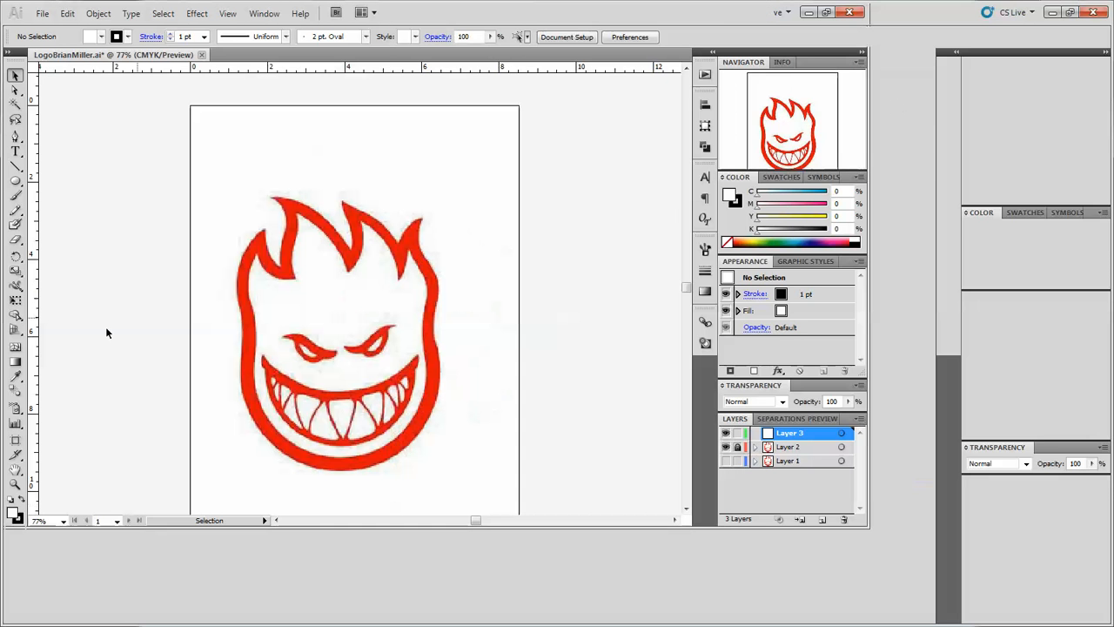
left_click(15, 484)
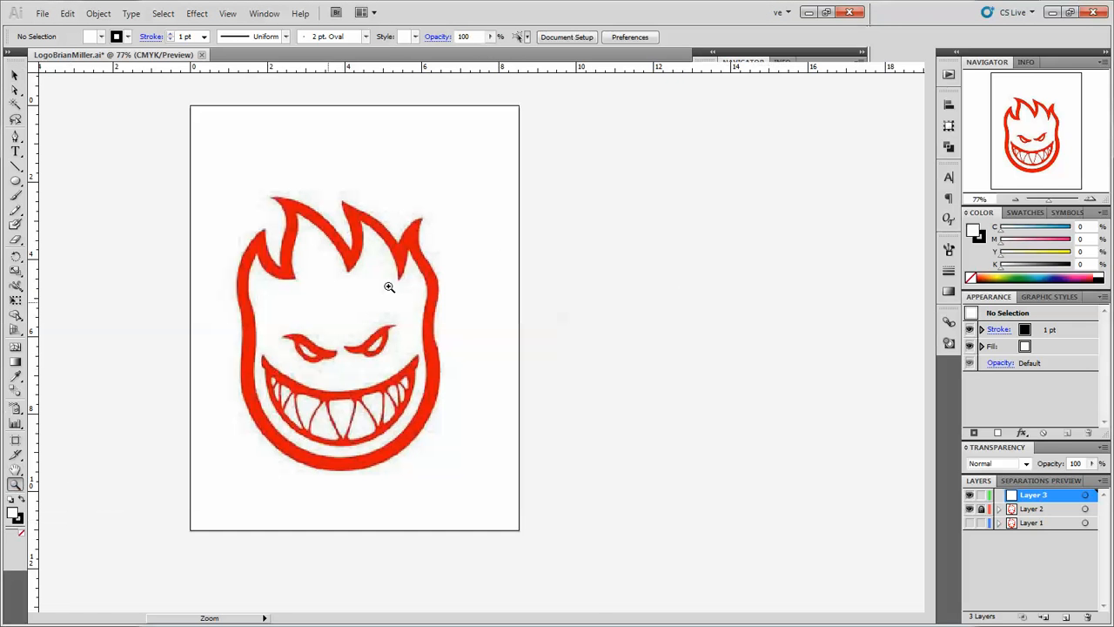
left_click(418, 237)
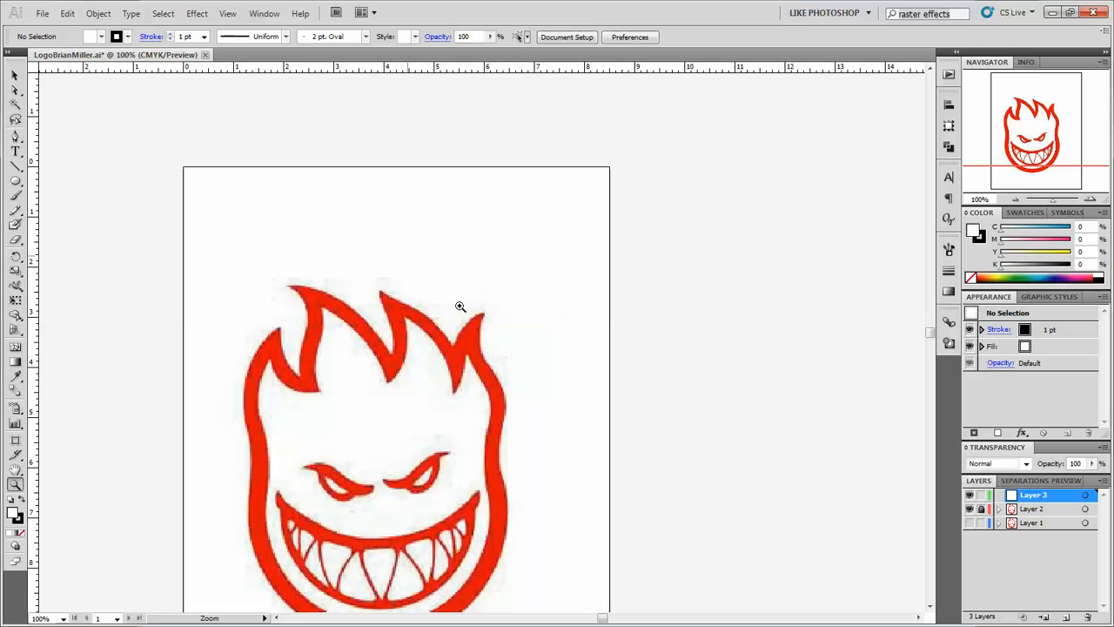
left_click(479, 330)
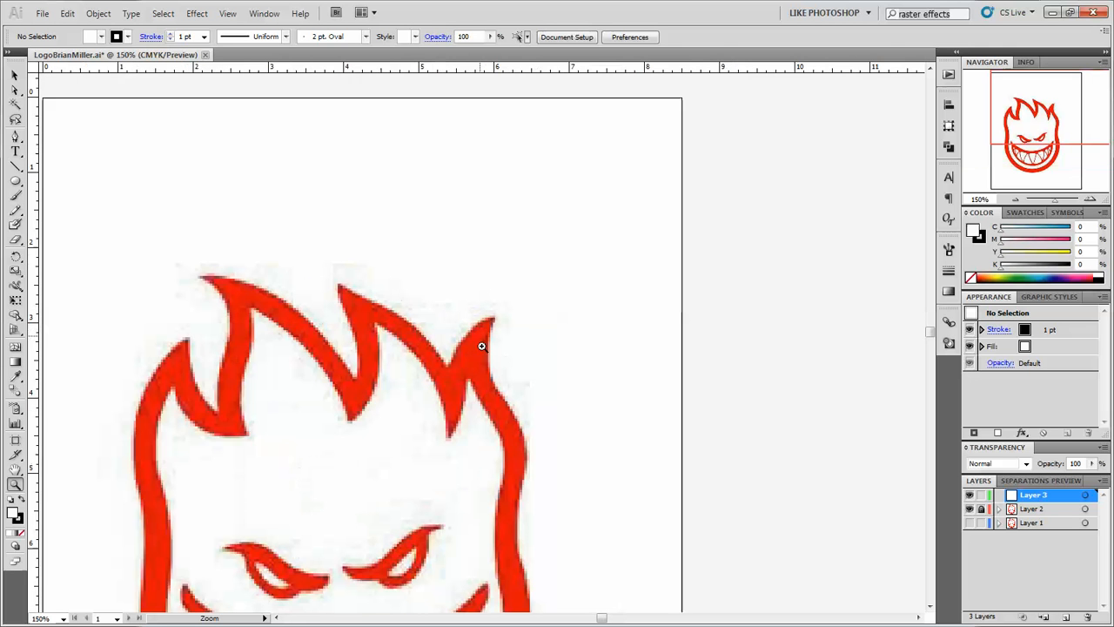
scroll(487, 344, "down", 1)
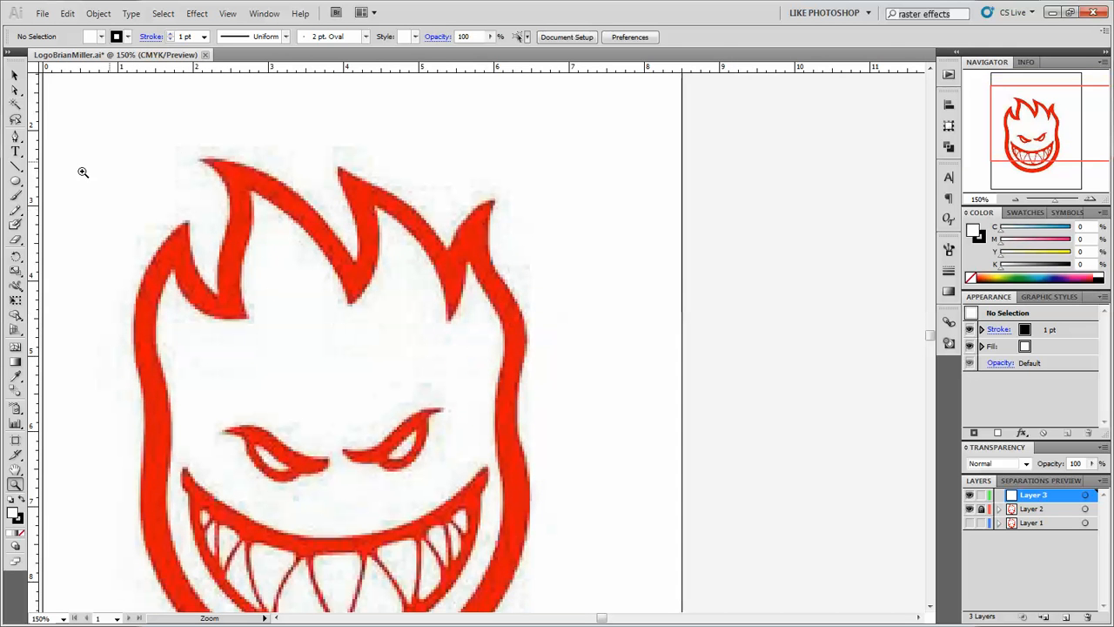
left_click(15, 136)
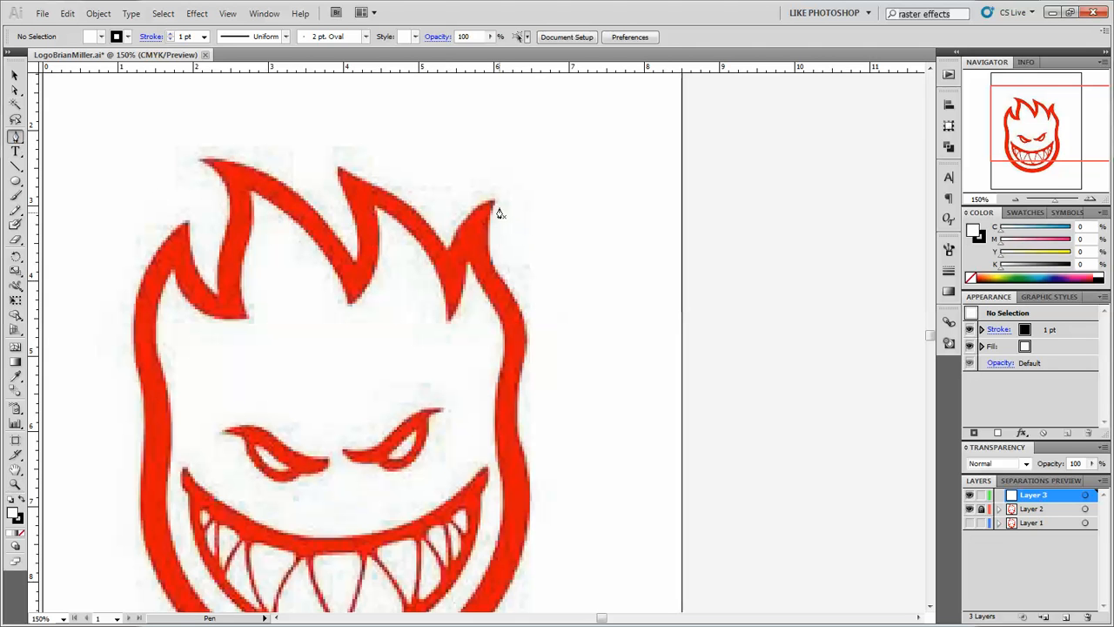
left_click_drag(492, 207, 489, 254)
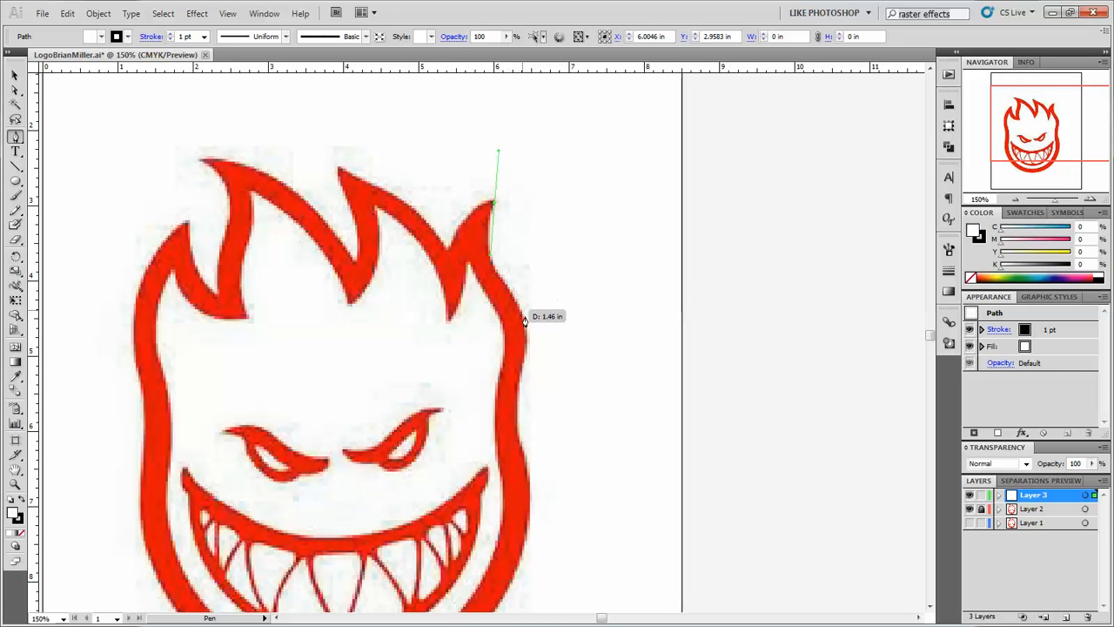
left_click(505, 290)
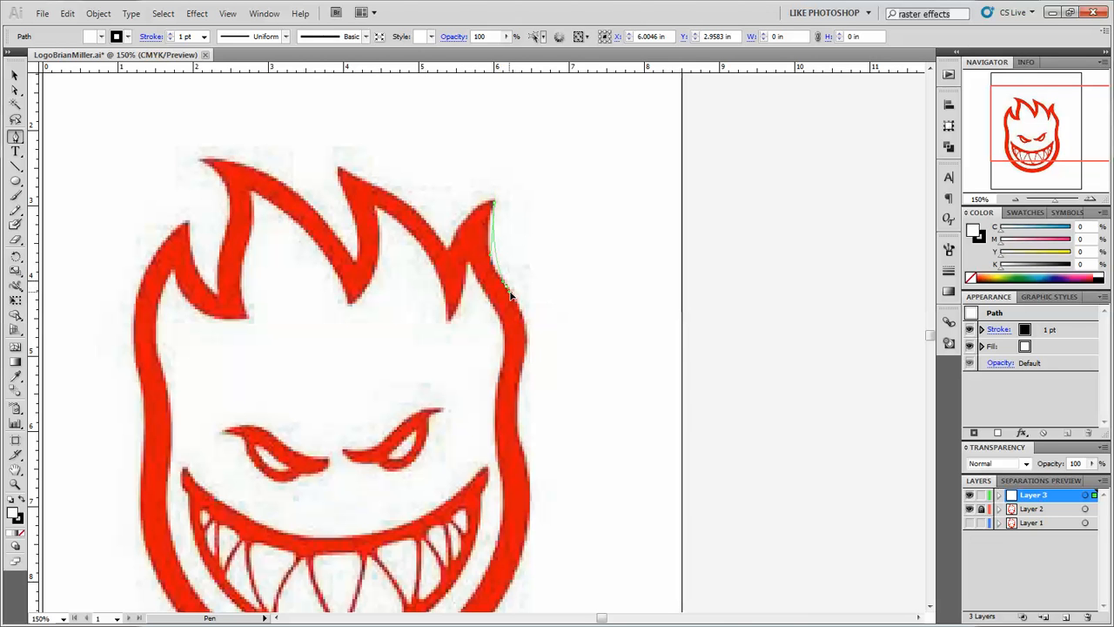
left_click_drag(520, 301, 527, 330)
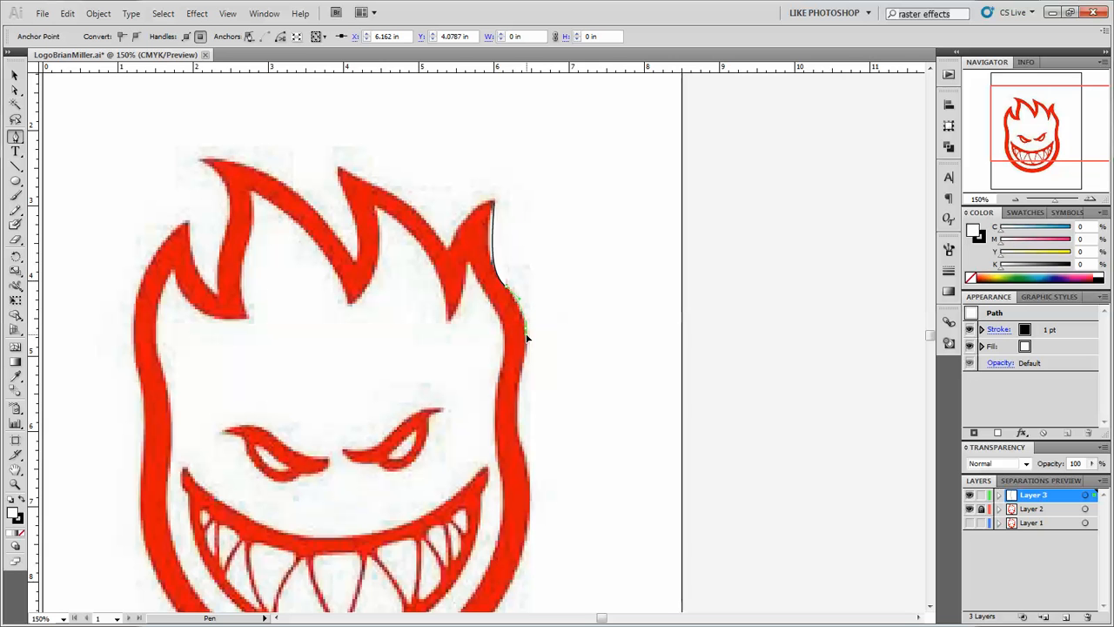
scroll(542, 361, "down", 3)
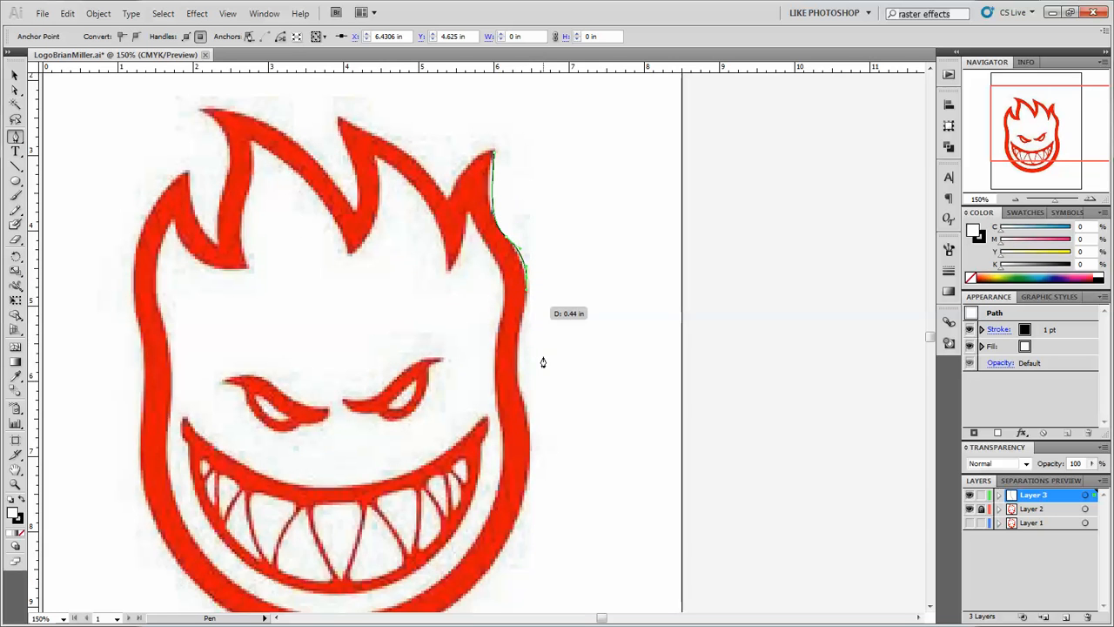
left_click_drag(515, 317, 972, 239)
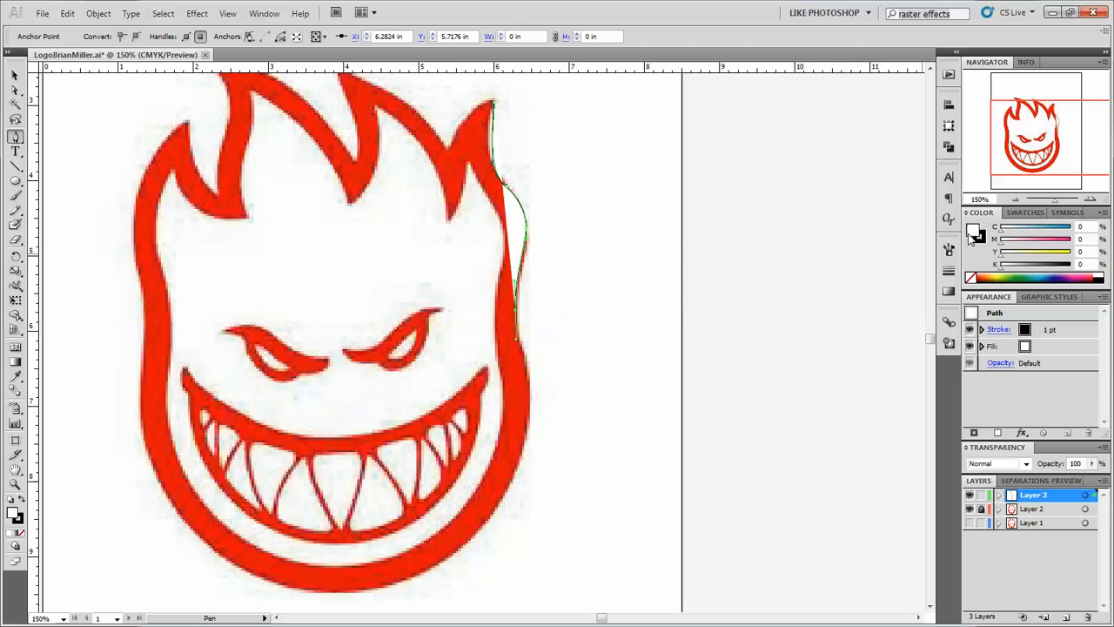
Remove the traced path's fill and set its stroke weight to 8 pt.
left_click(970, 278)
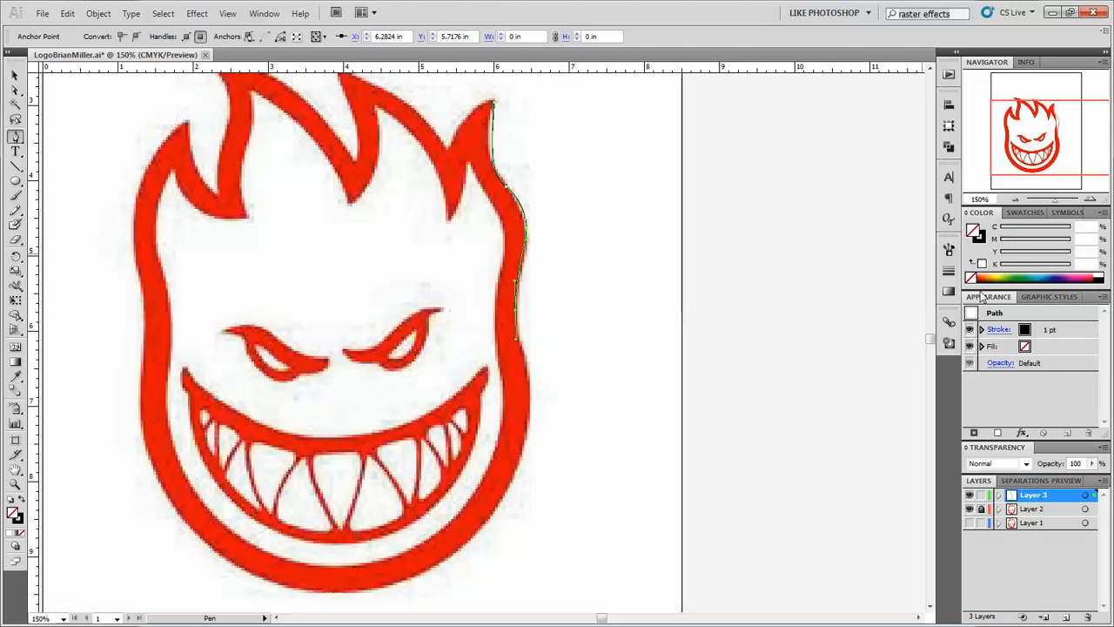
left_click(1045, 339)
left_click(1046, 327)
left_click(1046, 327)
left_click(1046, 327)
left_click(1046, 327)
left_click(1046, 327)
left_click(1046, 328)
left_click(1046, 327)
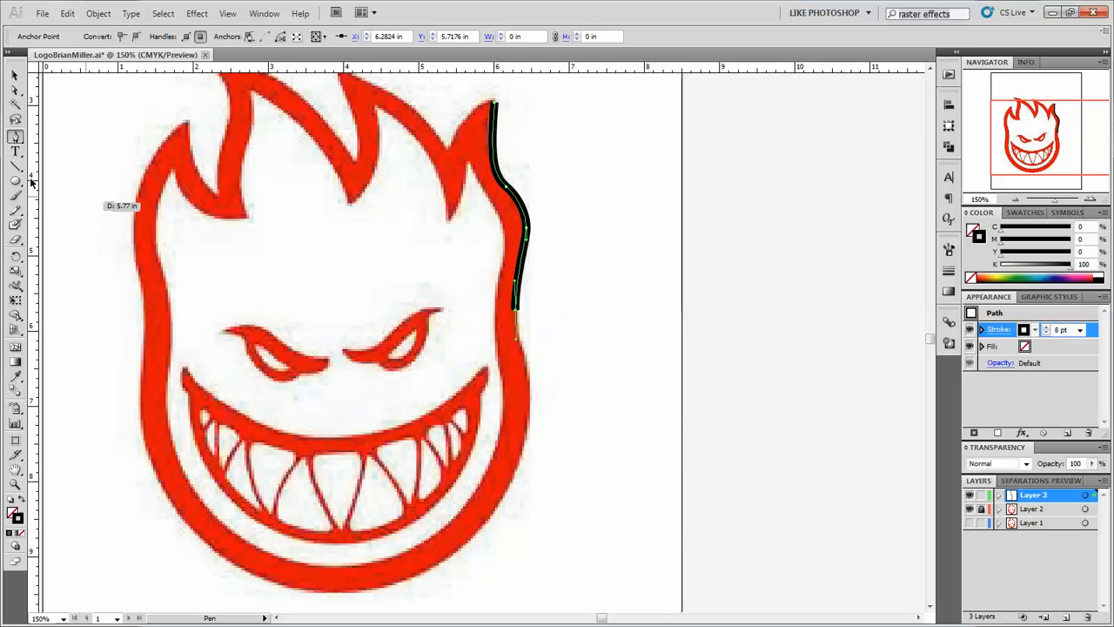
Continue the outer outline with curved anchor points down the right cheek, around the chin and up the head's left side.
left_click(530, 406)
left_click_drag(530, 403, 523, 583)
scroll(585, 520, "down", 2)
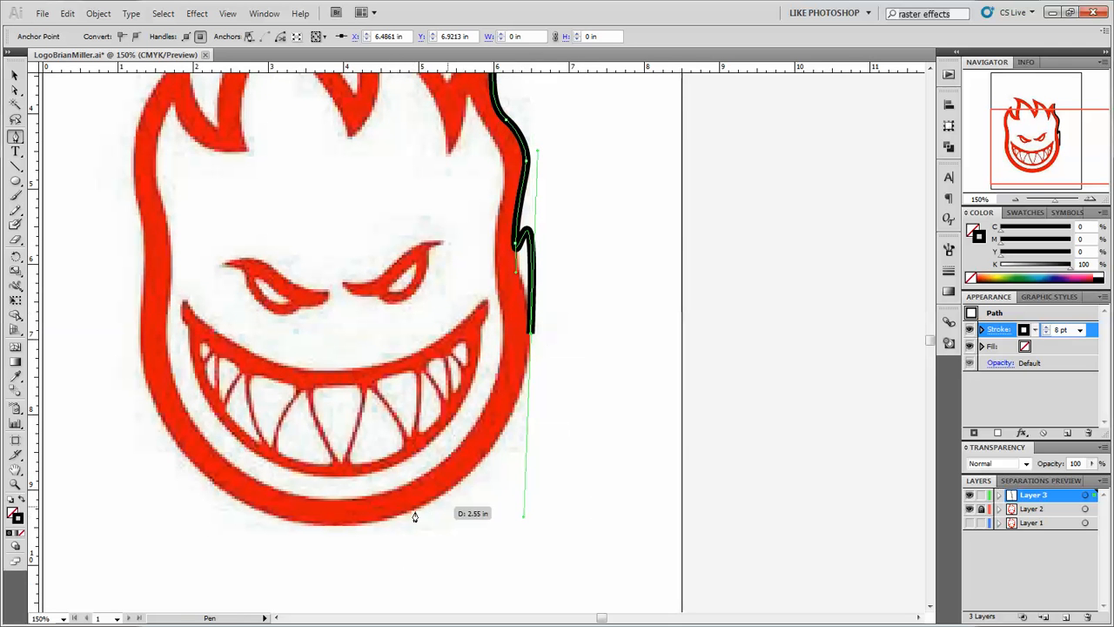
mouse_move(354, 525)
left_mouse_down()
mouse_move(297, 525)
mouse_move(340, 528)
left_mouse_up()
left_click_drag(341, 529, 268, 526)
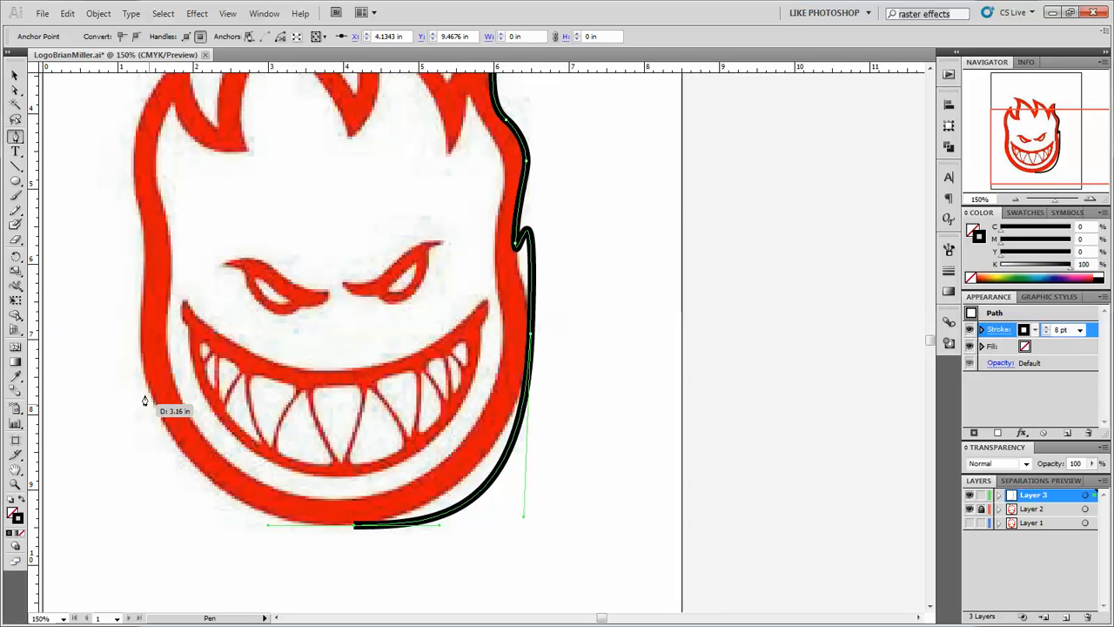
left_click_drag(141, 359, 146, 248)
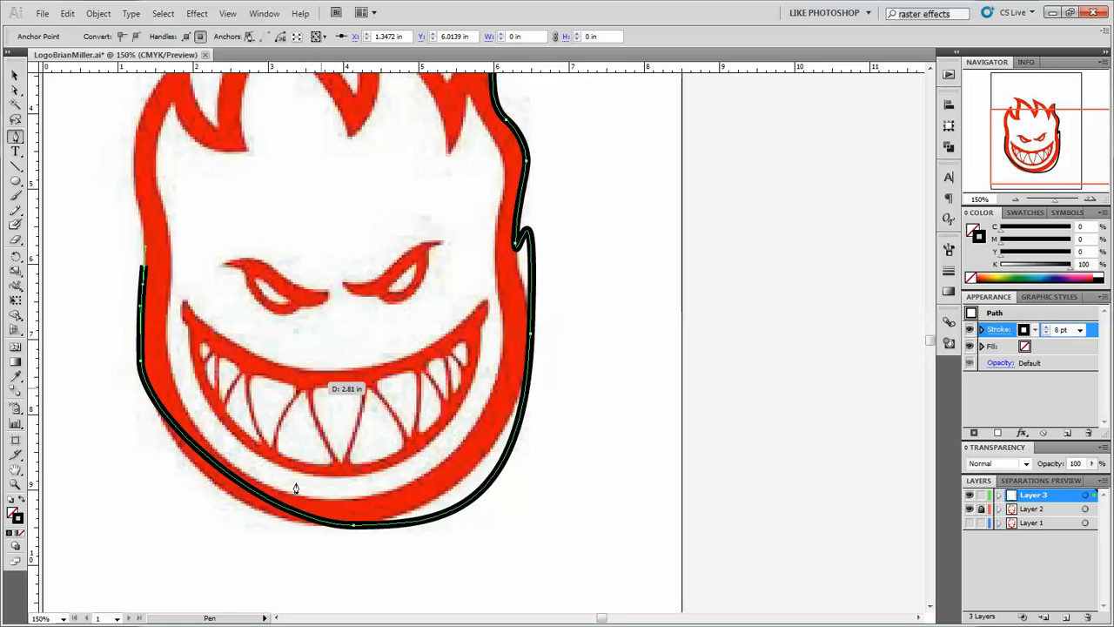
Adjust the direction handles of the chin and right cheek anchor points so the lower outline follows the logo's rounded bottom.
left_click(15, 89)
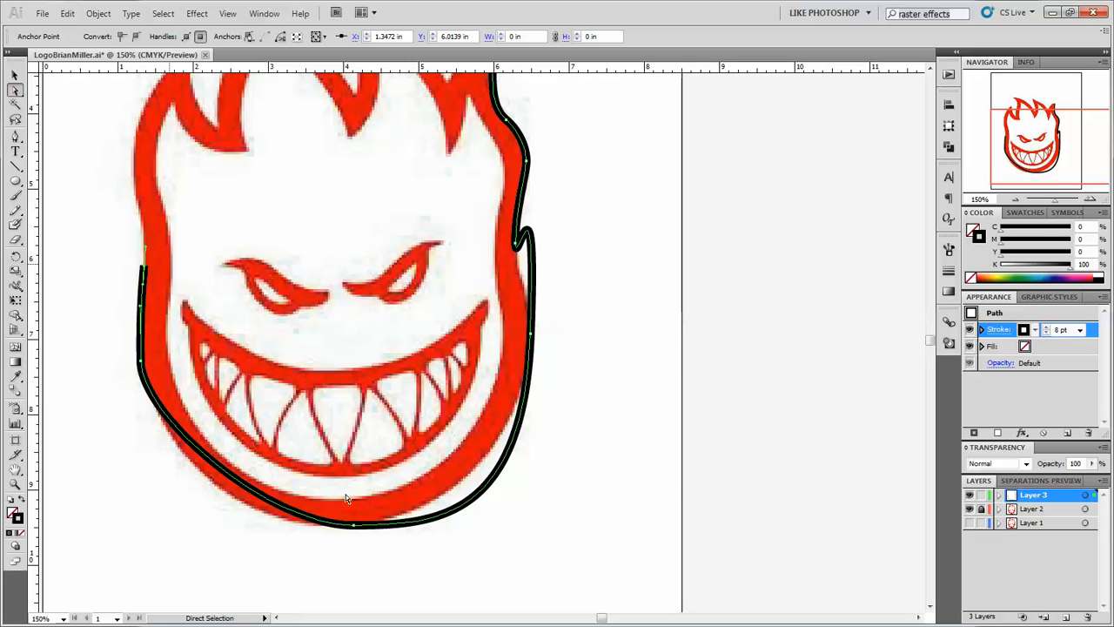
left_click(352, 526)
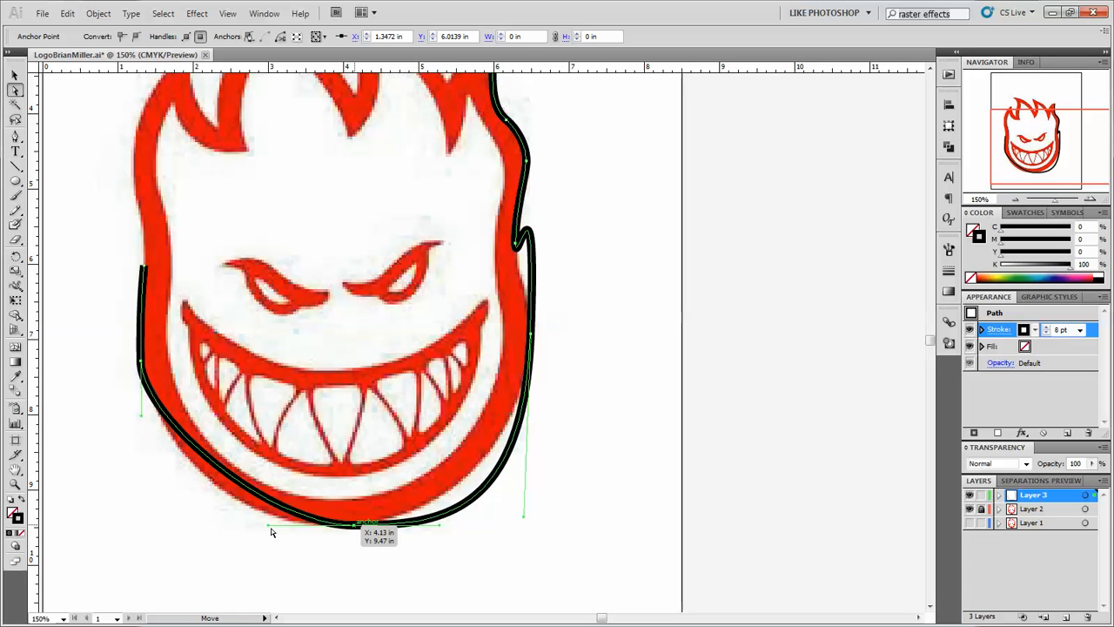
left_click_drag(265, 523, 213, 525)
left_click(531, 338)
left_click_drag(523, 515, 522, 457)
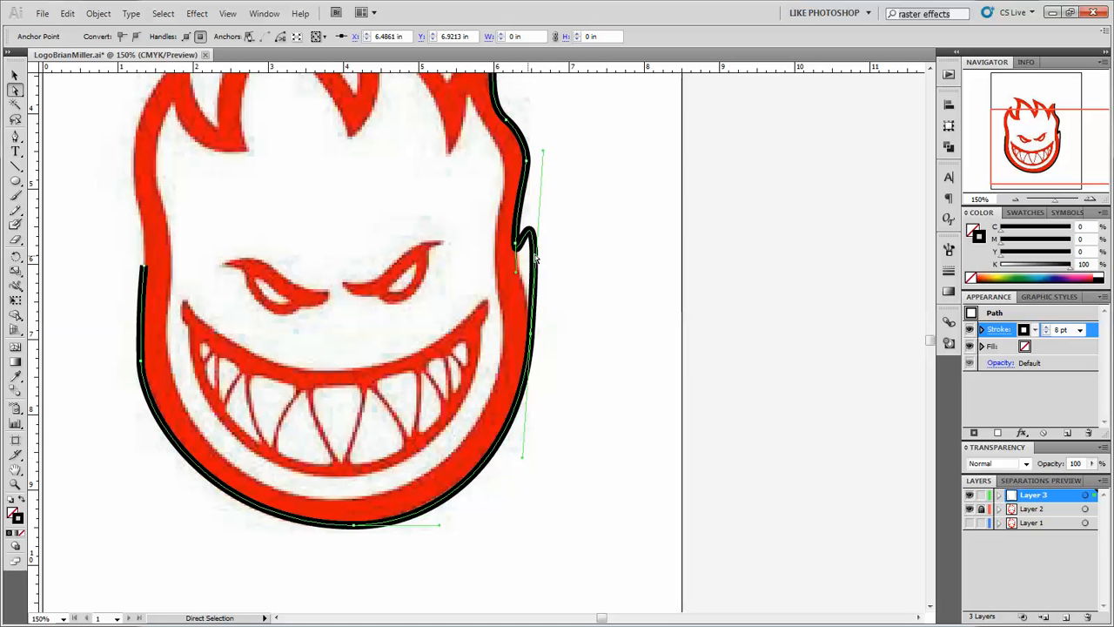
Shorten the right cheek anchor's upper handle to remove the kink and shift that anchor slightly outward.
left_click_drag(543, 153, 531, 266)
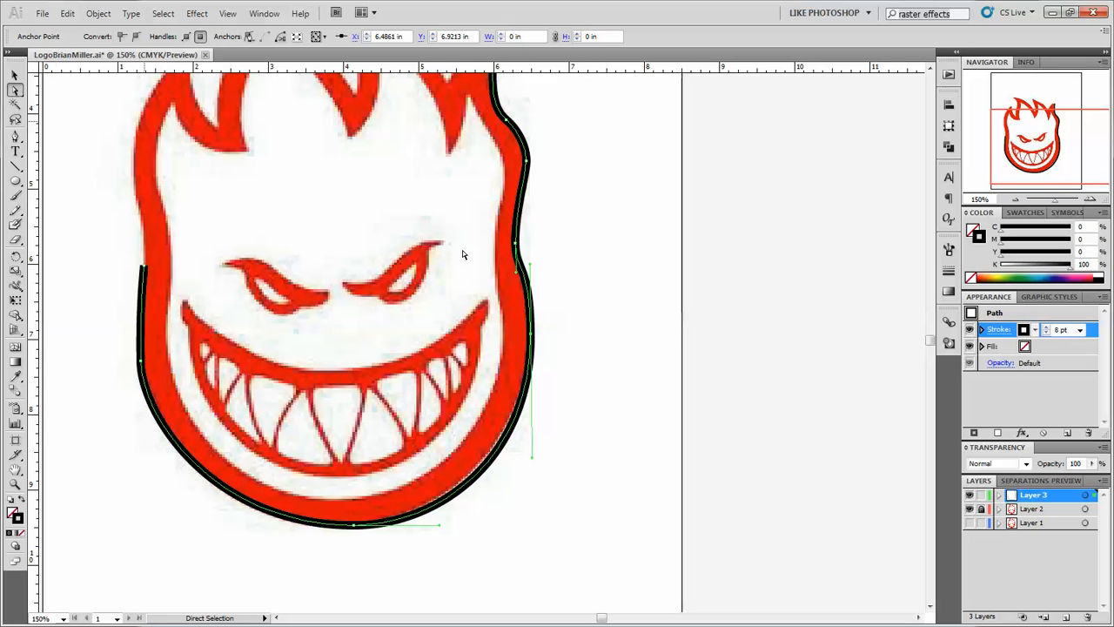
left_click(552, 336)
mouse_move(533, 337)
left_mouse_down()
mouse_move(579, 346)
mouse_move(567, 345)
left_mouse_up()
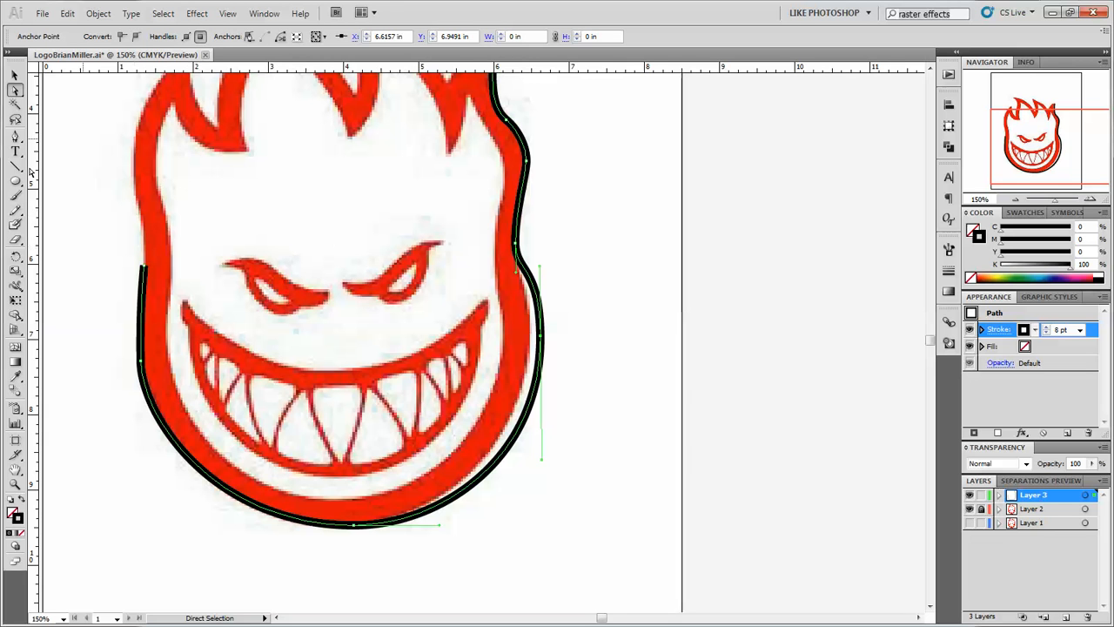
Beside the logo, draw an ellipse about 3.43 in by 1.91 in and a closed zigzag-topped polygon overlapping its lower edge.
left_click_drag(15, 181, 56, 213)
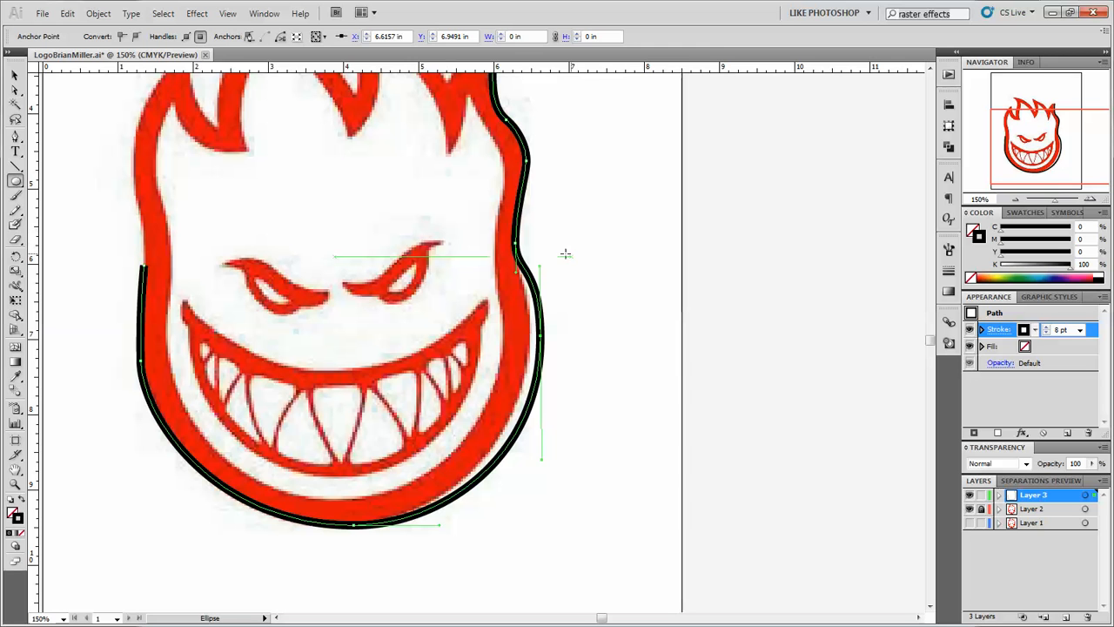
left_click_drag(591, 250, 851, 397)
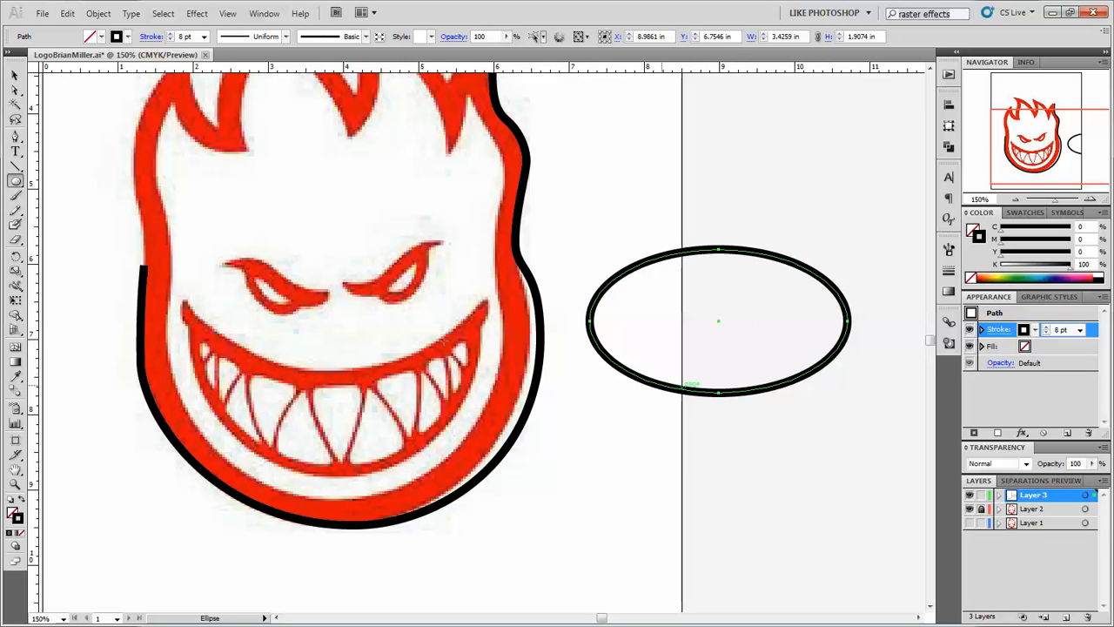
left_click(16, 137)
left_click(611, 397)
left_click(656, 326)
left_click(671, 409)
left_click(711, 344)
left_click(766, 442)
left_click(782, 332)
left_click(828, 428)
left_click(805, 468)
left_click(698, 479)
left_click(633, 474)
left_click(603, 416)
left_click(610, 398)
Select the ellipse and the zigzag polygon and subtract the front shape with Pathfinder's Minus Front.
left_click(14, 90)
left_click(663, 259)
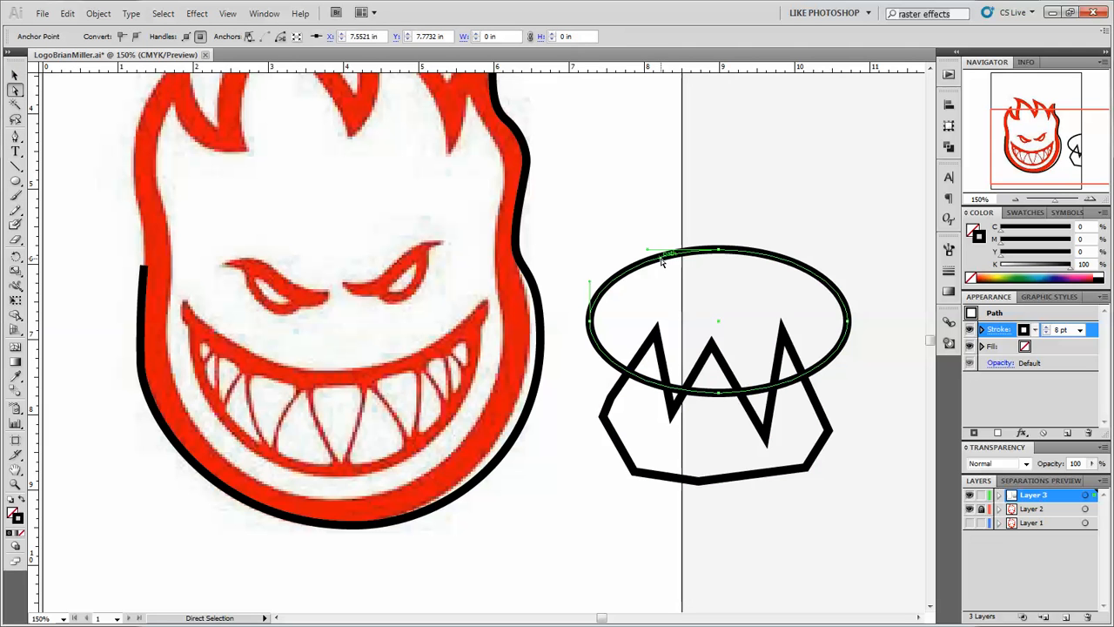
left_click(617, 389, "shift")
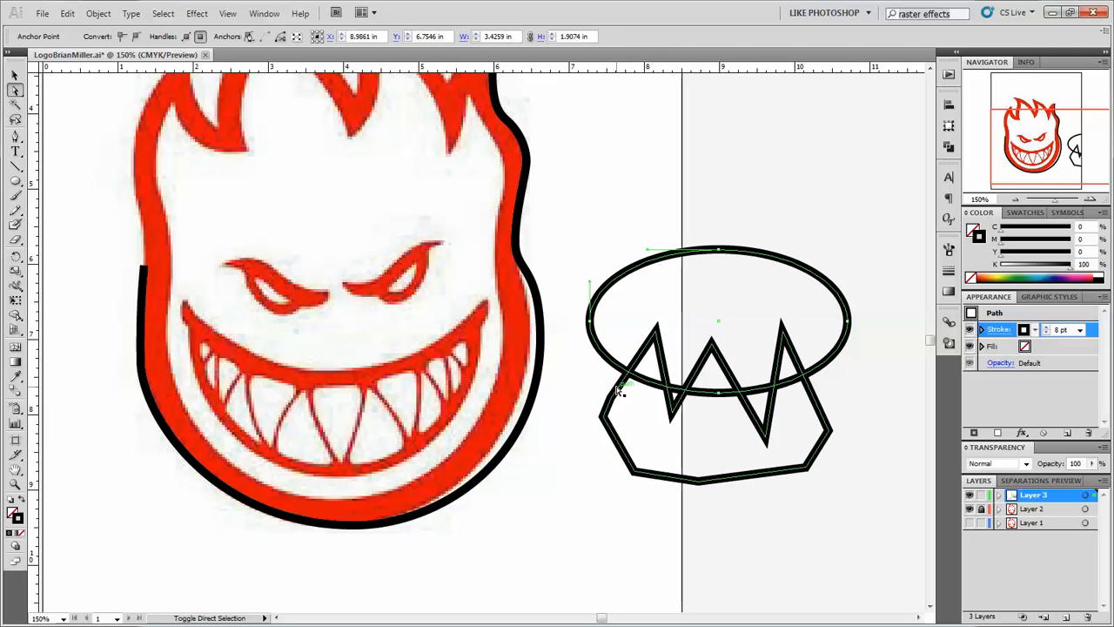
left_click(264, 13)
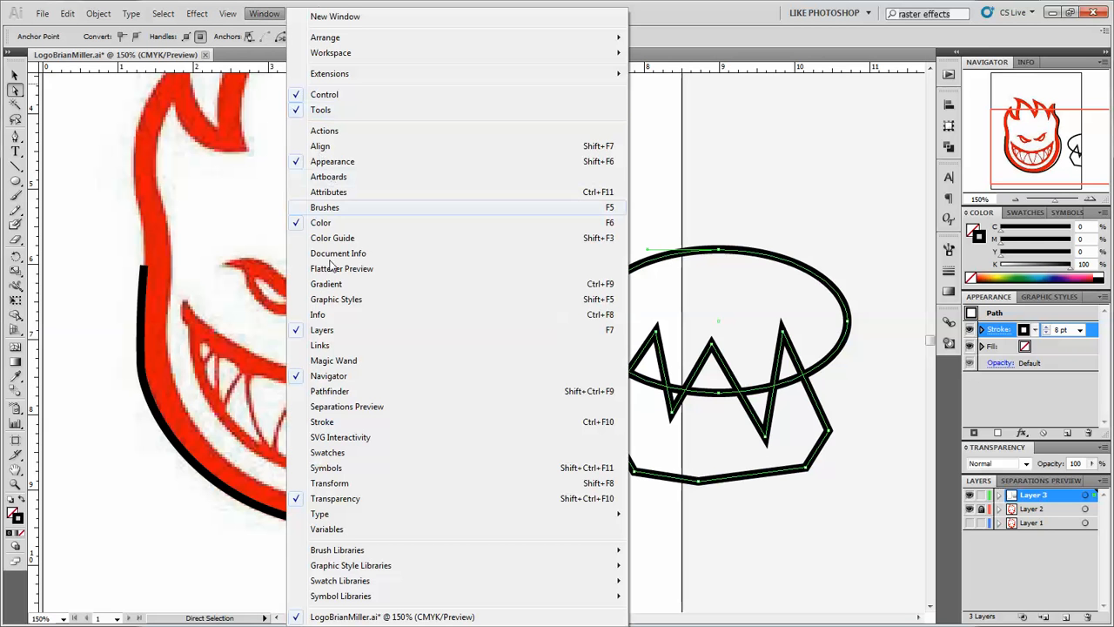
left_click(331, 391)
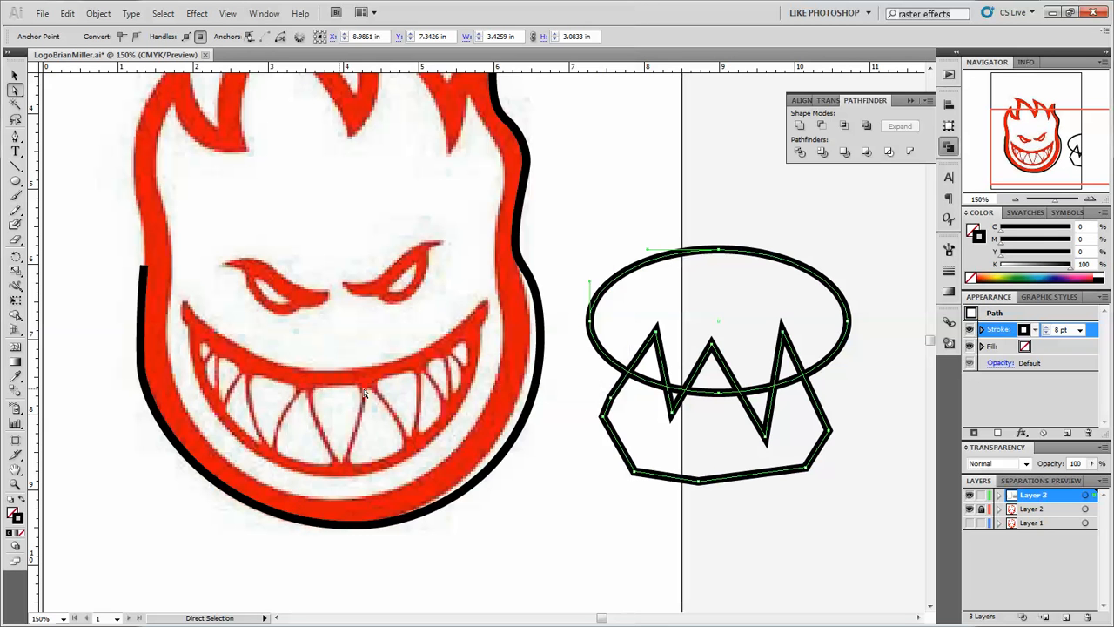
left_click(821, 128)
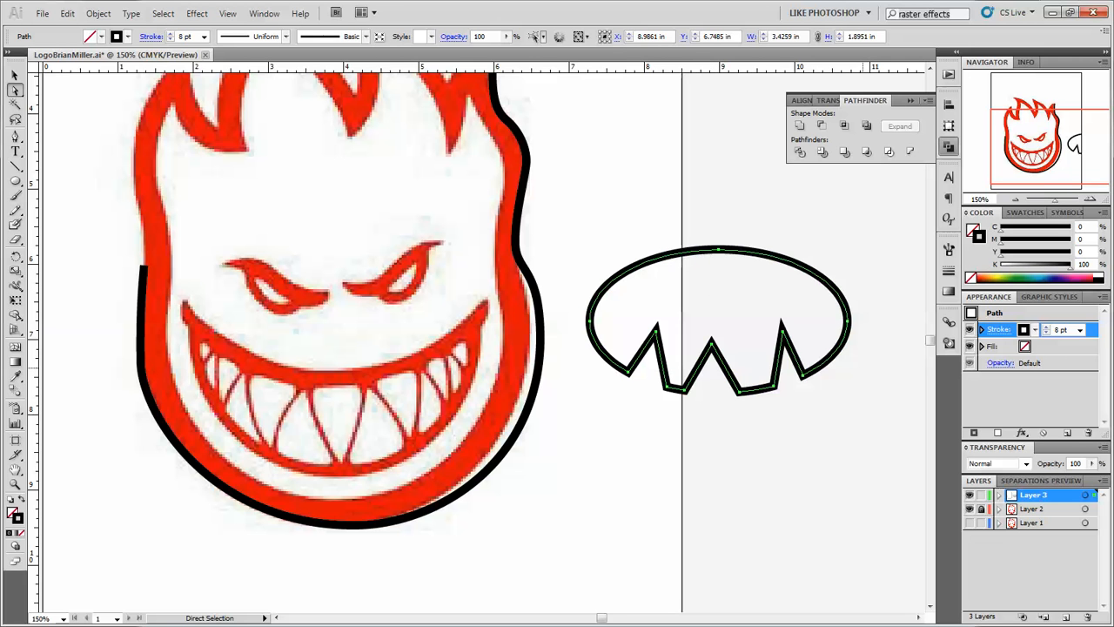
Draw a broken ring of short, unconnected line segments around the left side of the logo's forehead.
left_click(17, 167)
scroll(320, 209, "up", 2)
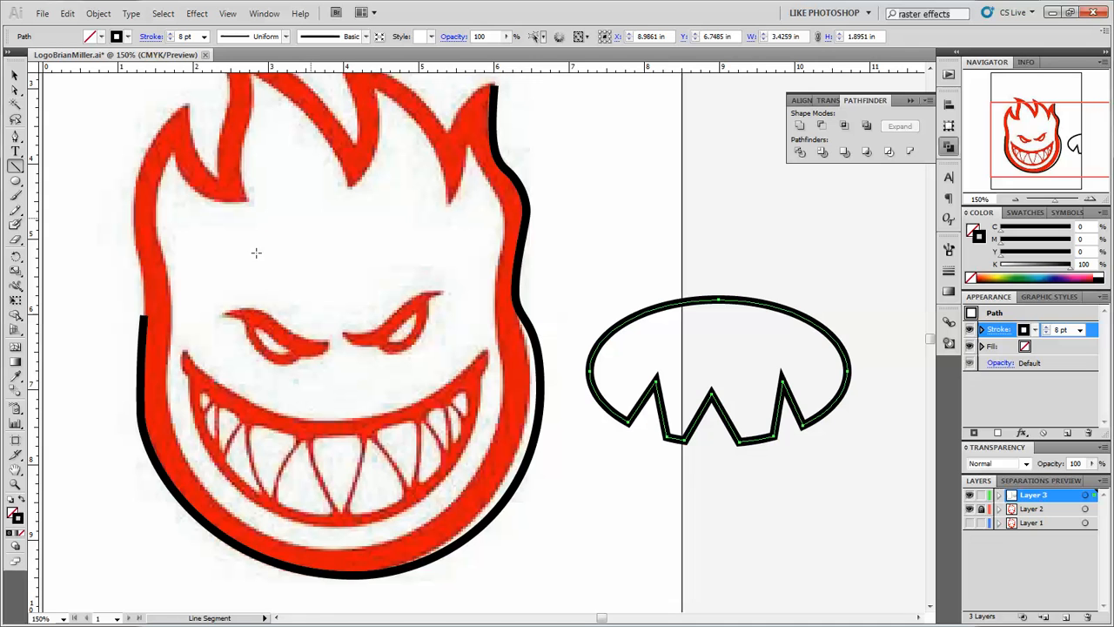
mouse_move(140, 257)
left_mouse_down()
mouse_move(141, 209)
mouse_move(164, 172)
mouse_move(211, 163)
mouse_move(268, 196)
left_mouse_up()
left_click_drag(277, 229, 277, 255)
left_click_drag(198, 270, 239, 267)
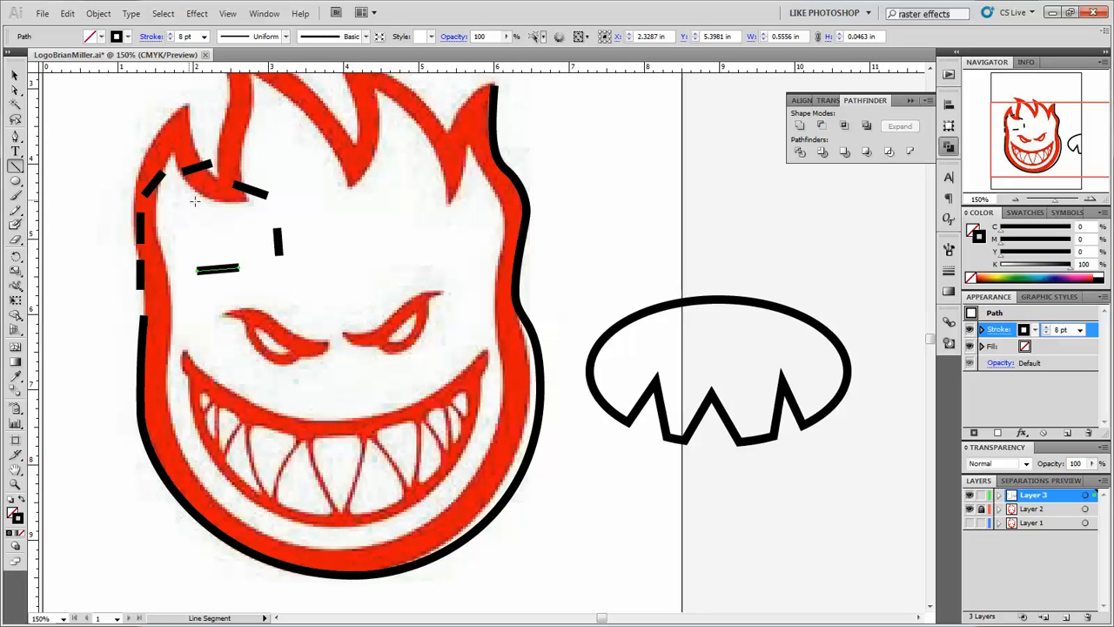
Fill the jagged cut-out ellipse with green from the color spectrum.
left_click(15, 84)
left_click(15, 77)
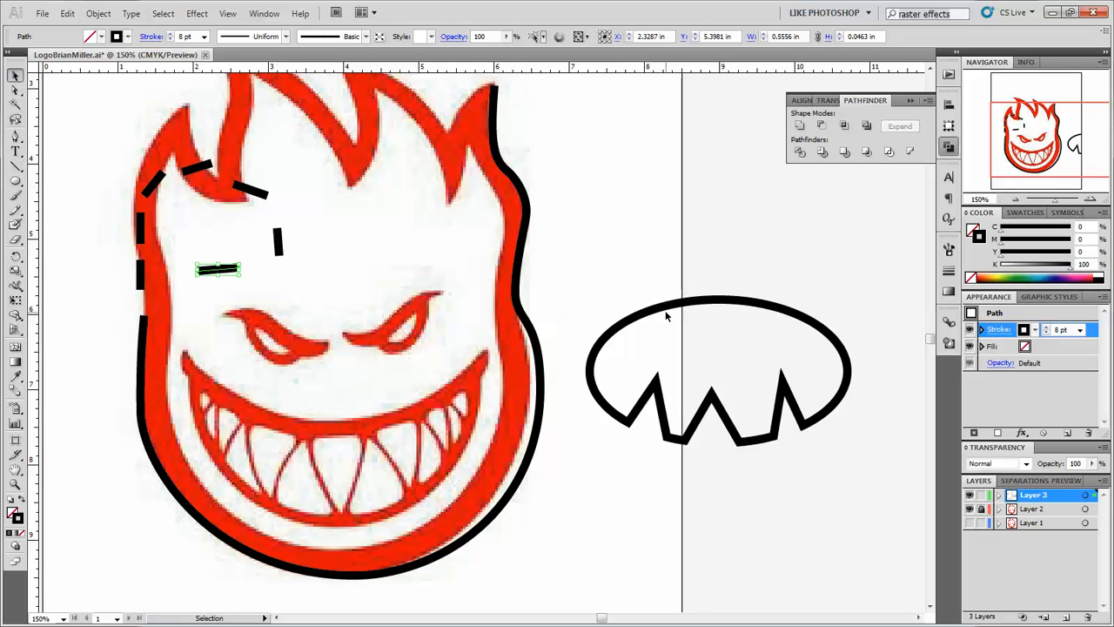
left_click(666, 309)
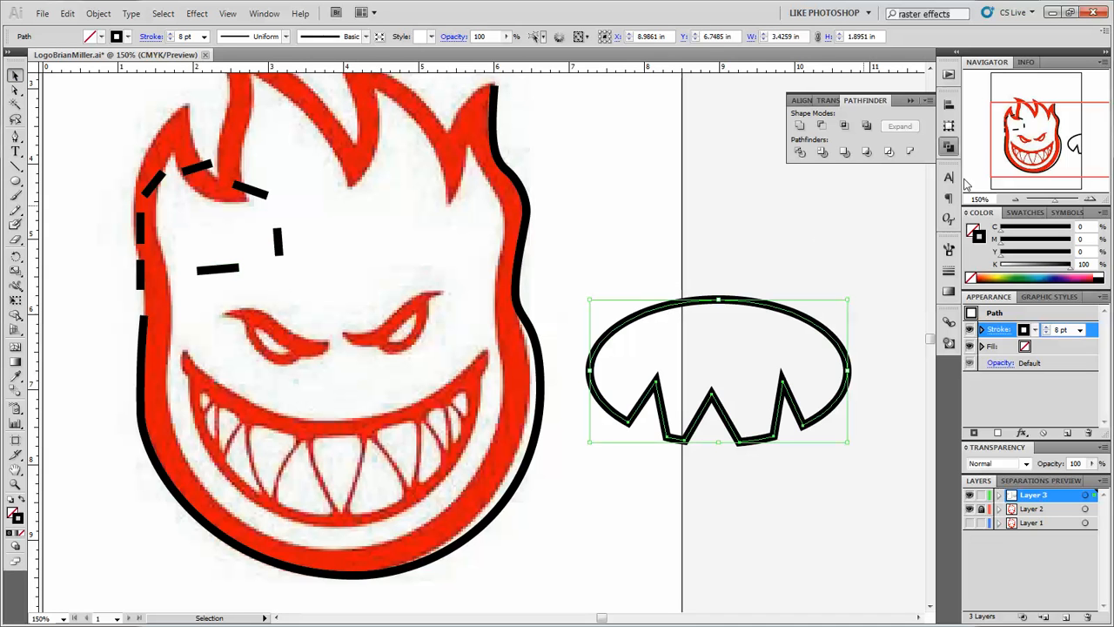
left_click(976, 233)
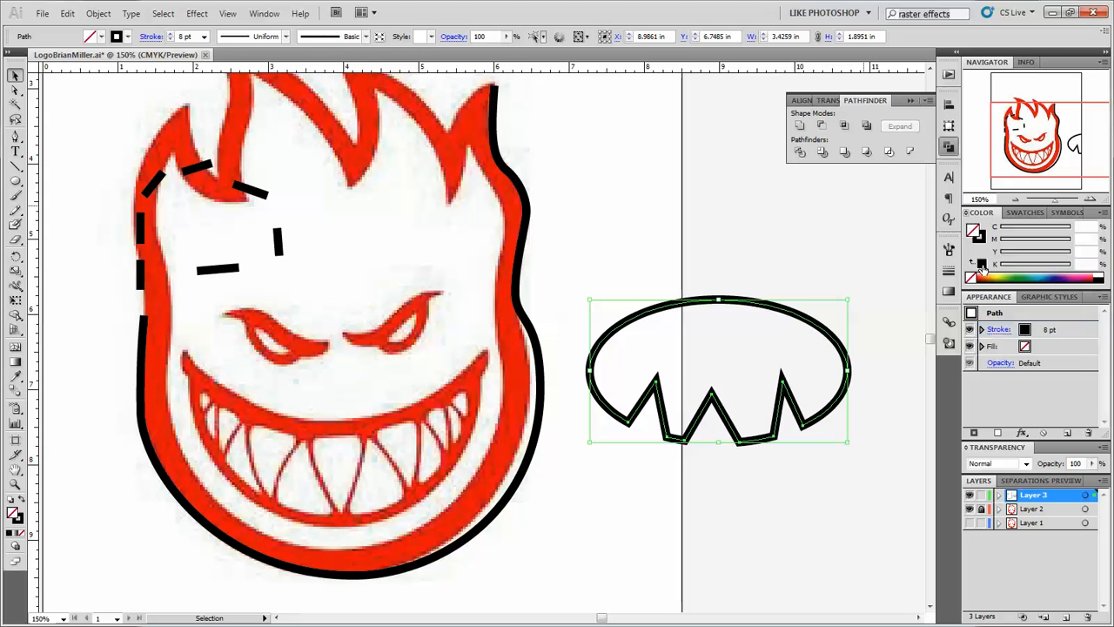
left_click(1023, 275)
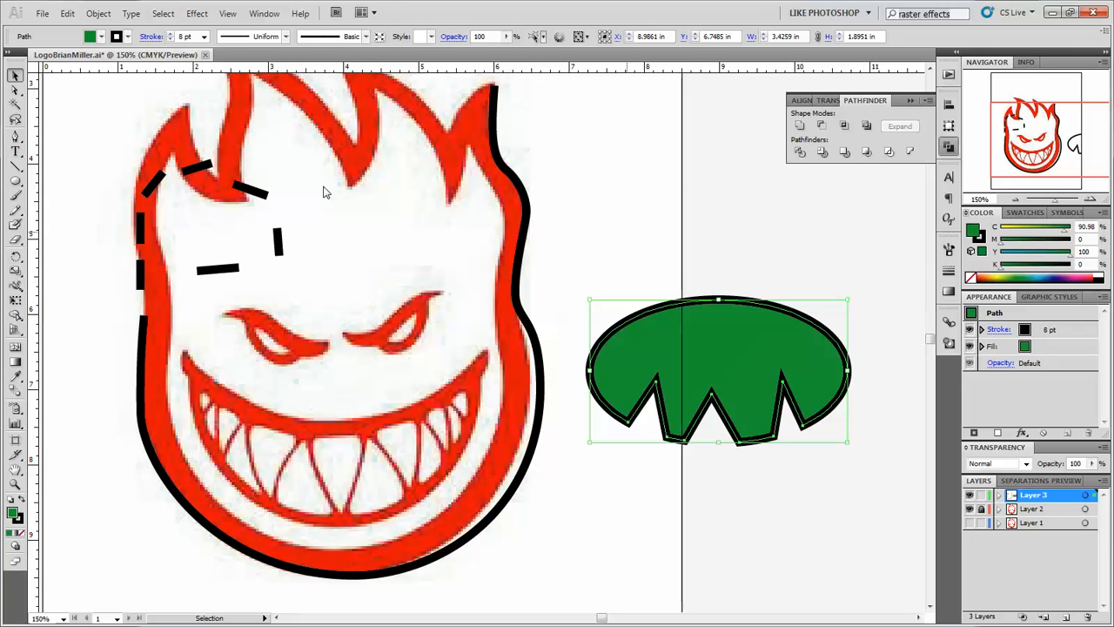
Select the diagonal line segment by the left flame, review the presentation's tricks slide and return to Illustrator.
left_click(154, 184)
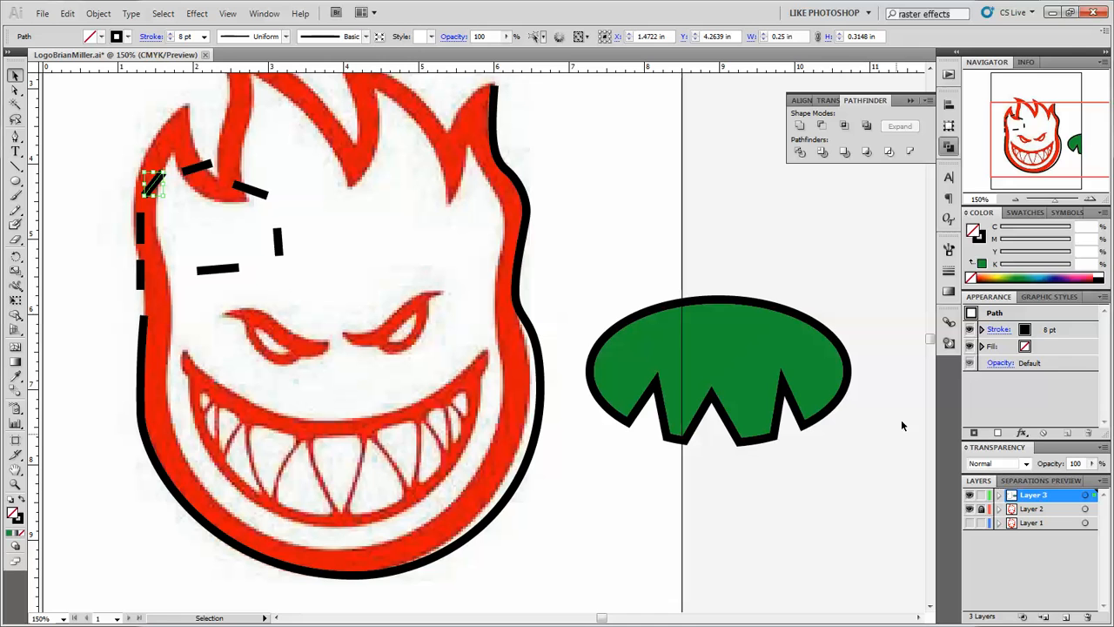
left_click(1053, 14)
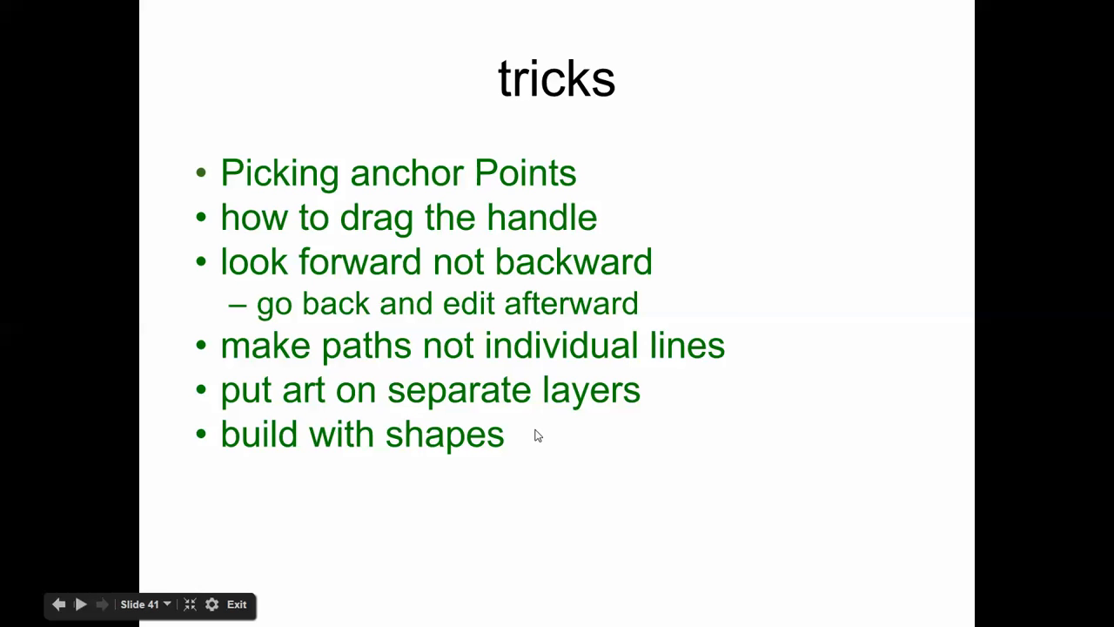
key("alt+Tab")
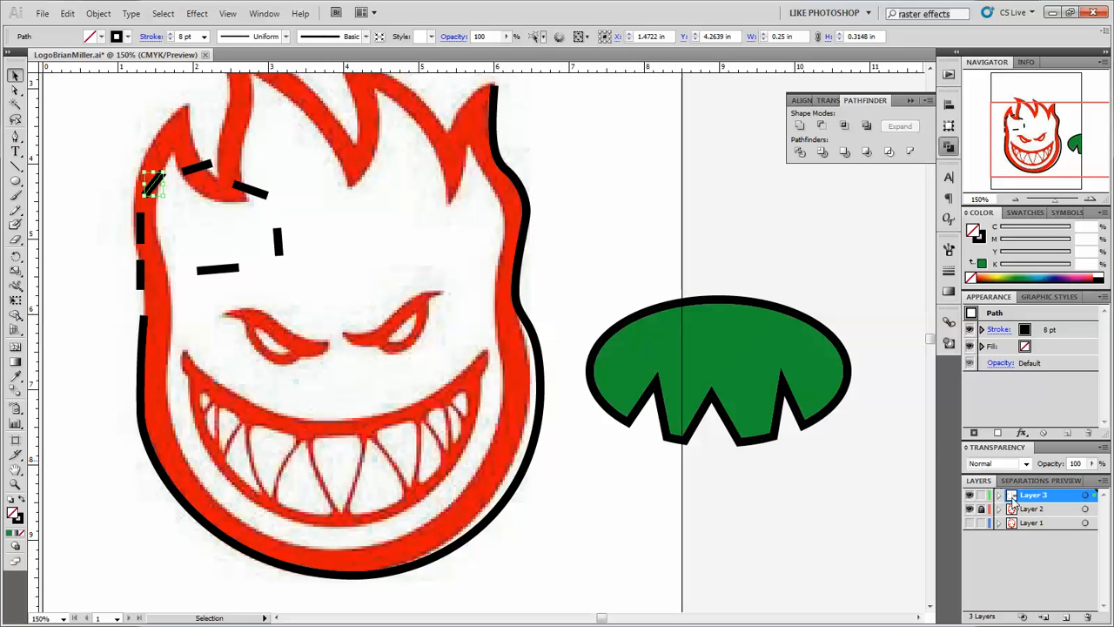
Draw an open curved Pen path on Layer 3 that runs above the green shape and down across its right half.
left_click(16, 138)
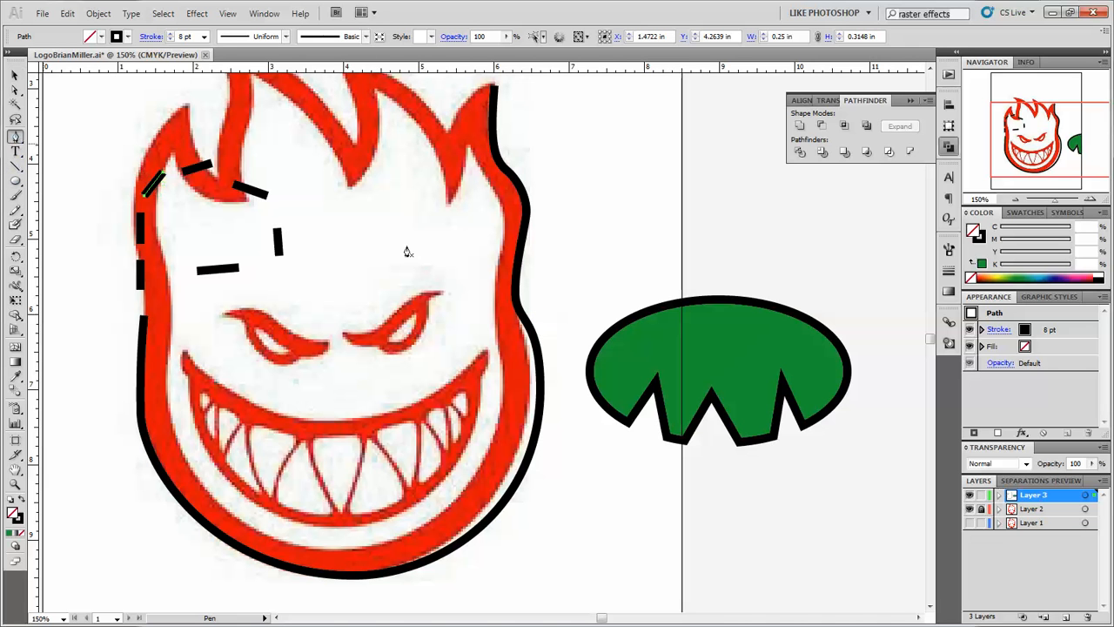
left_click(589, 277)
left_click_drag(617, 277, 770, 421)
left_click_drag(754, 459, 694, 480)
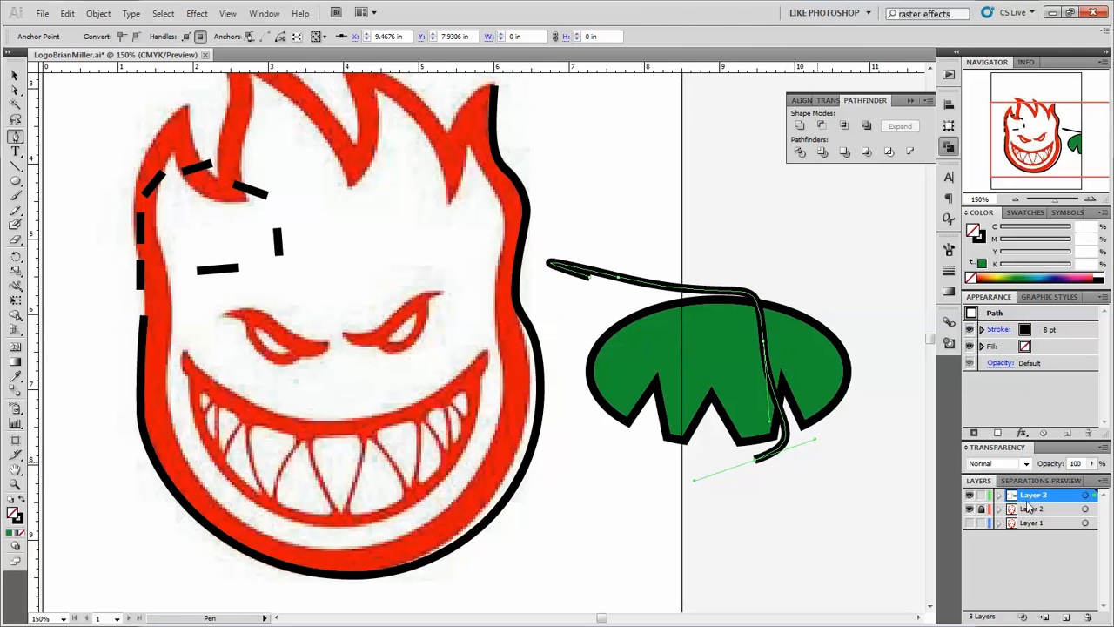
Lock Layer 3 and create a new layer above it.
left_click_drag(980, 508, 981, 494)
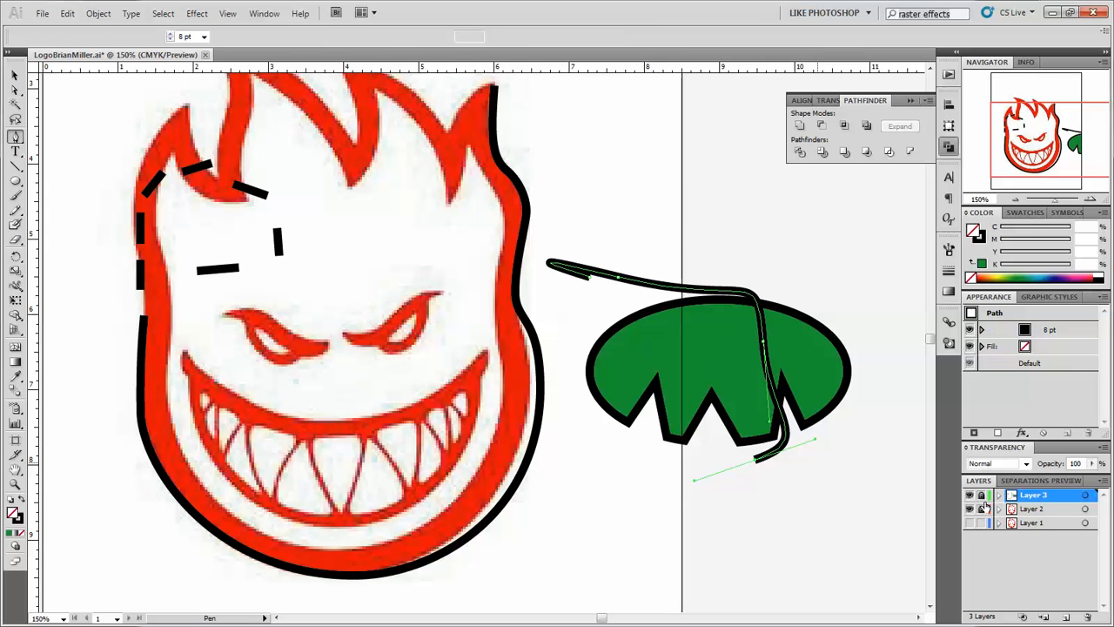
left_click(1068, 617)
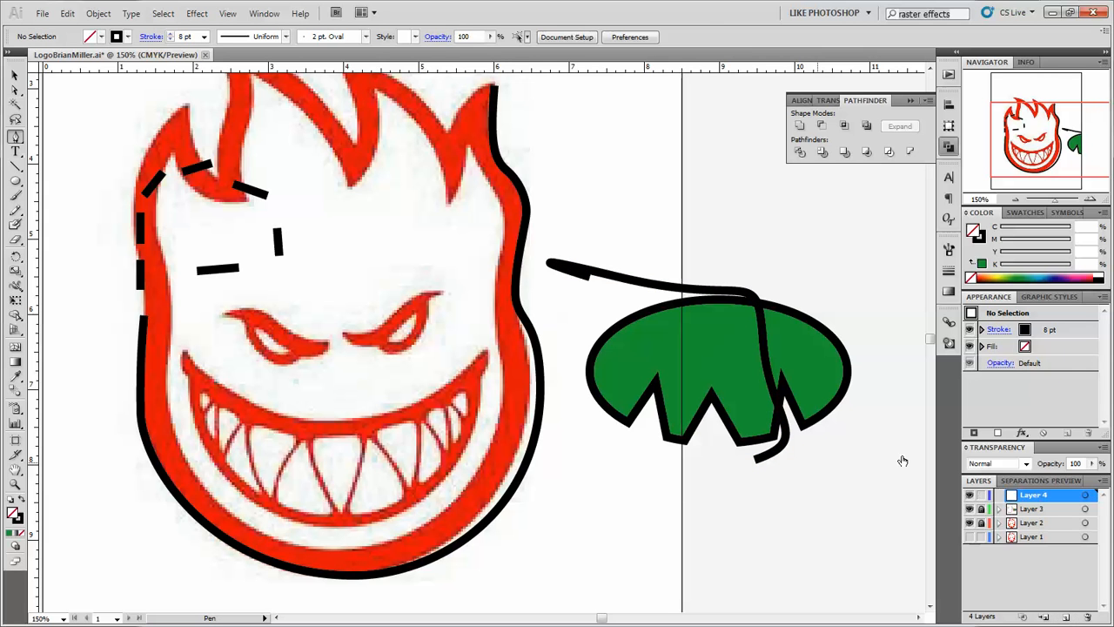
On Layer 4, draw a rounded, roughly trapezoidal Pen outline above the green shape, ending at its starting point.
left_click_drag(630, 158, 703, 159)
left_click_drag(734, 195, 753, 255)
left_click_drag(676, 283, 602, 282)
left_click_drag(589, 228, 598, 185)
left_click(626, 155)
Try to select the green shape on the locked Layer 3 with the Selection tool.
left_click(15, 76)
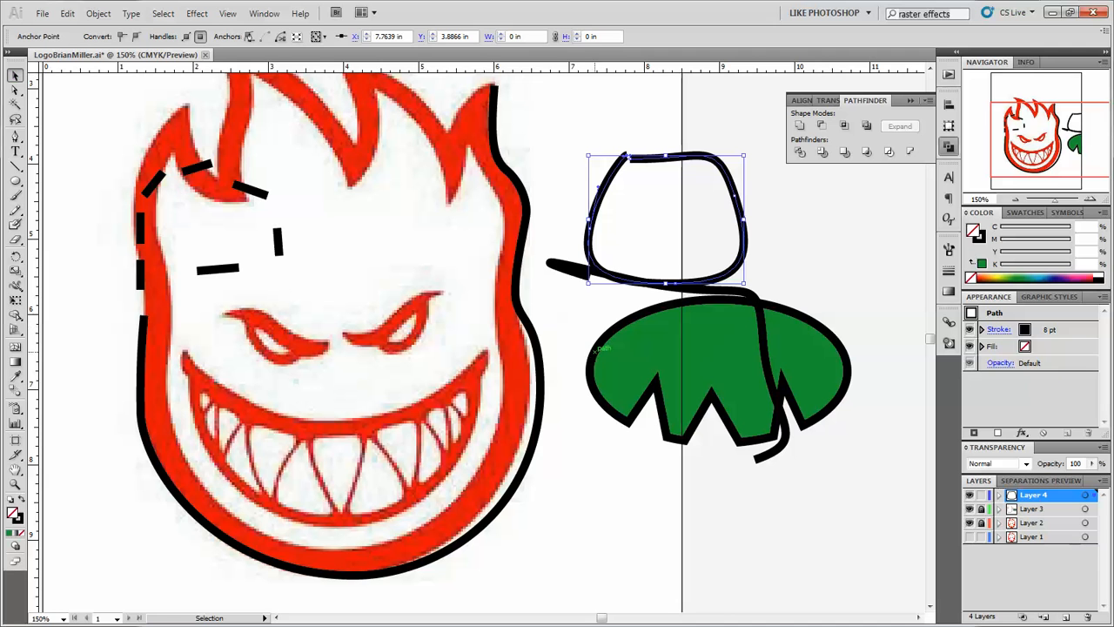
left_click_drag(574, 368, 606, 402)
left_click(722, 423)
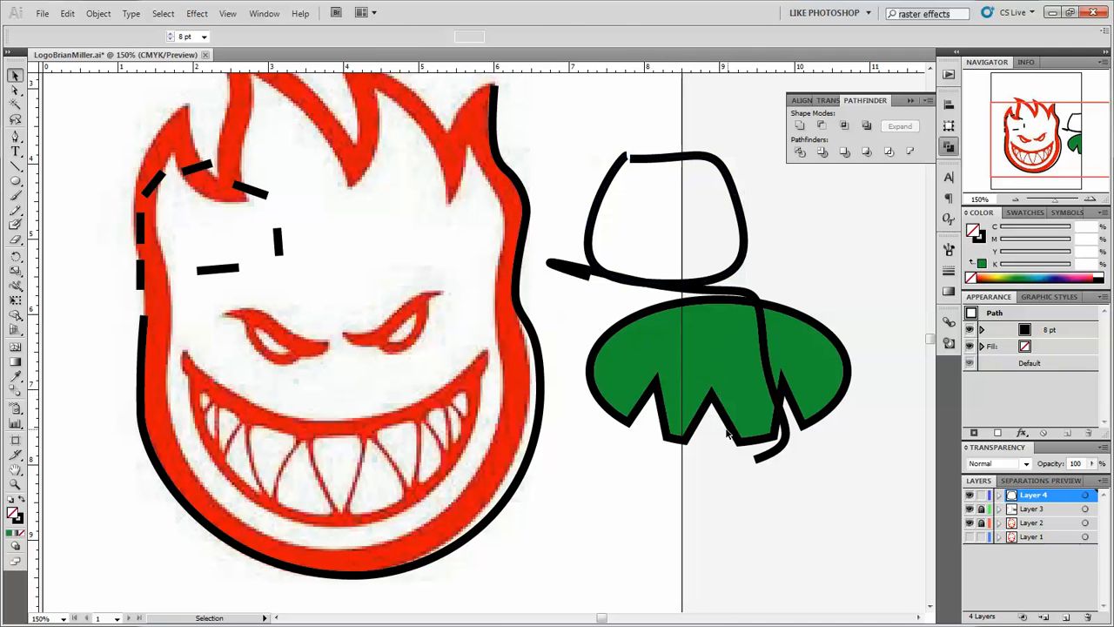